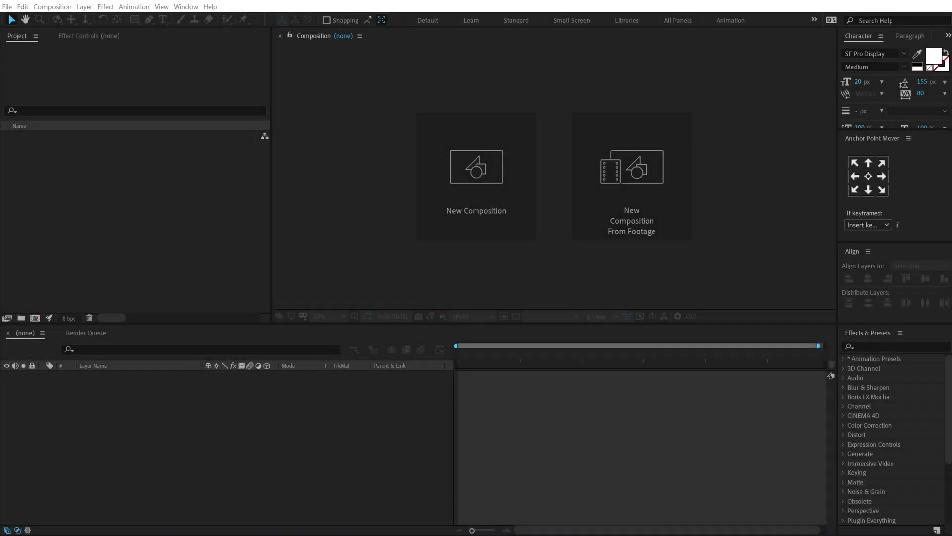
- Create a 30 fps, 10-second composition named 'Render'
click(159, 266)
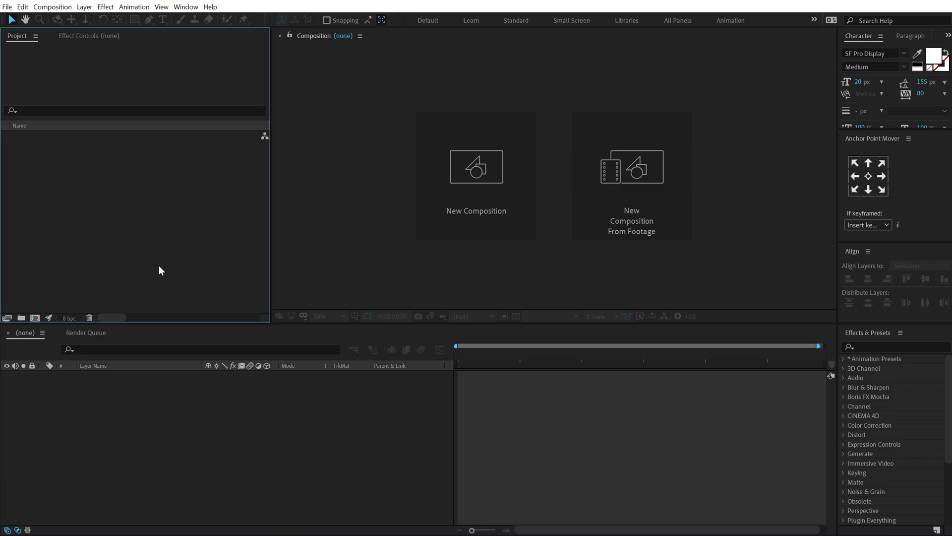
click(499, 184)
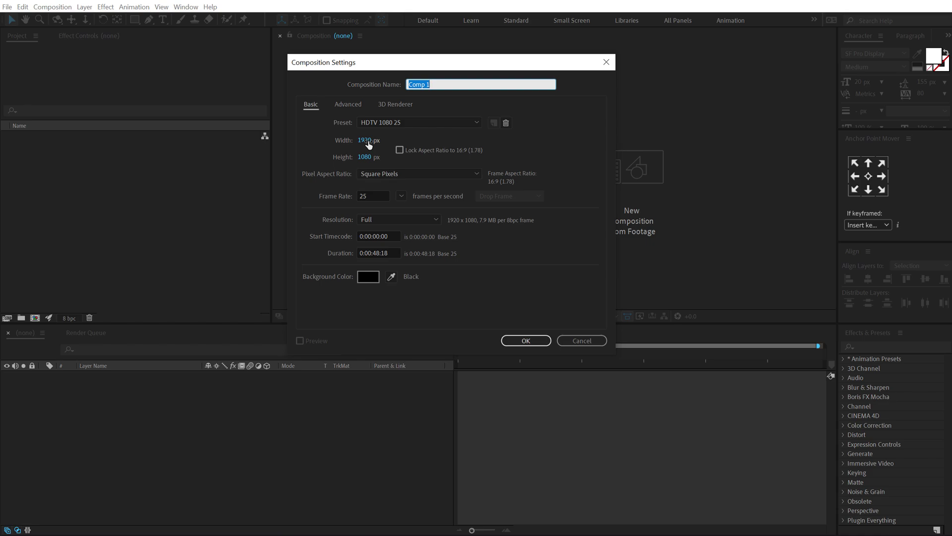
click(376, 198)
text(30)
click(395, 251)
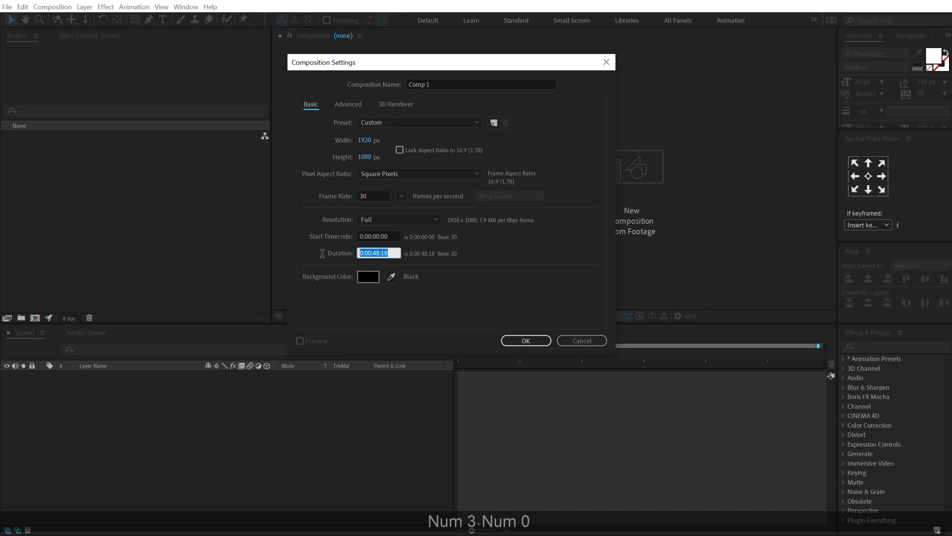
text(10.)
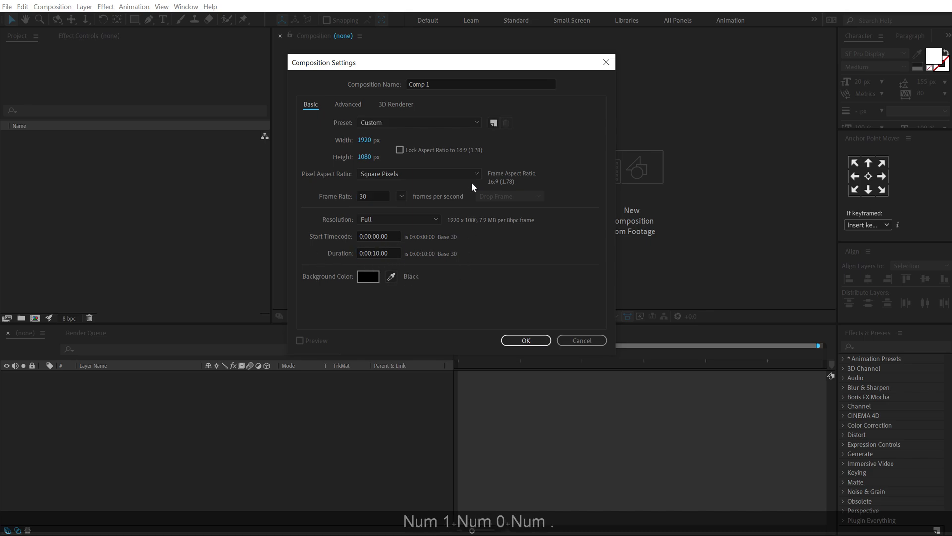
click(435, 84)
text(Render)
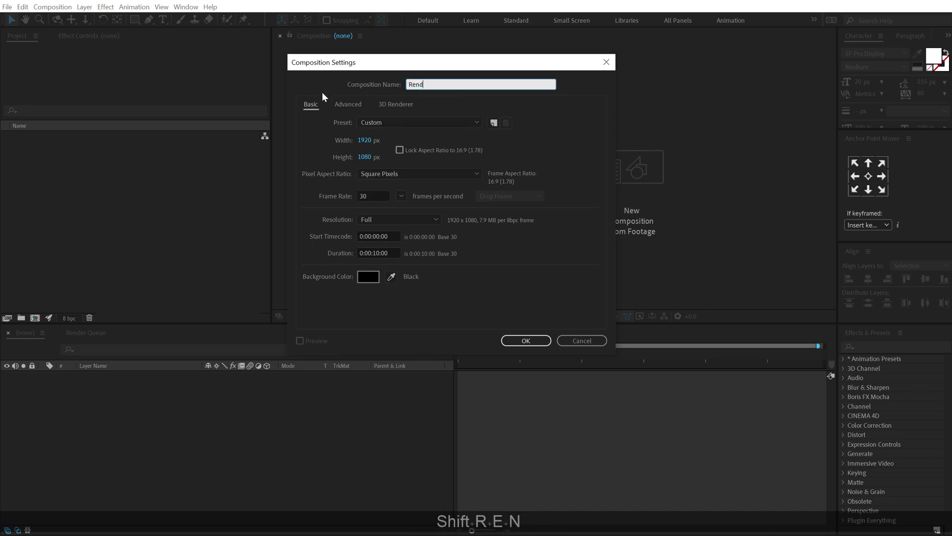
click(511, 342)
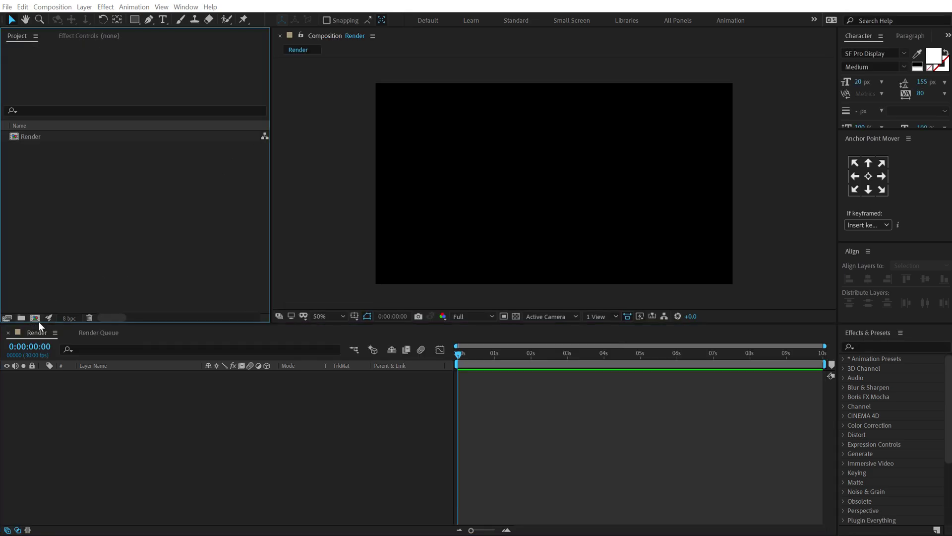
click(34, 318)
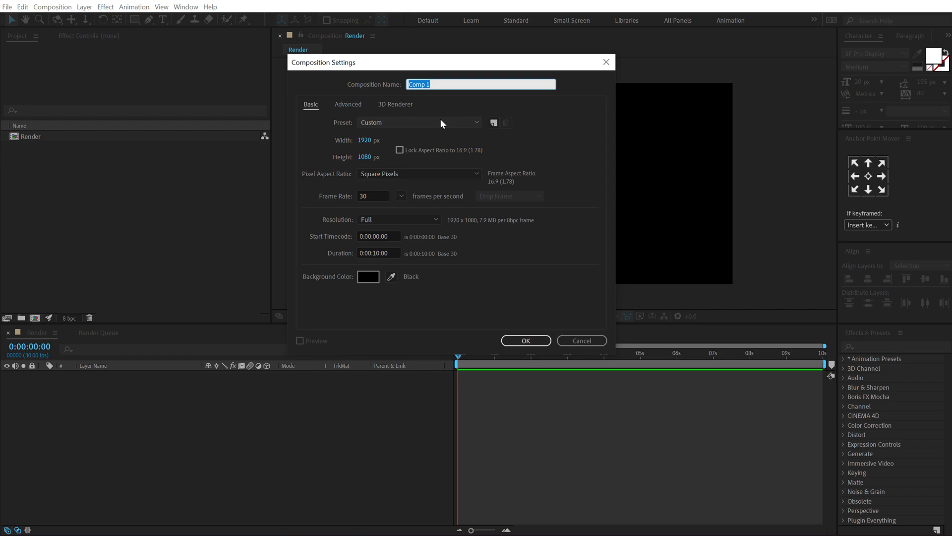
- Name the second composition 'Text' and create it
text(Test)
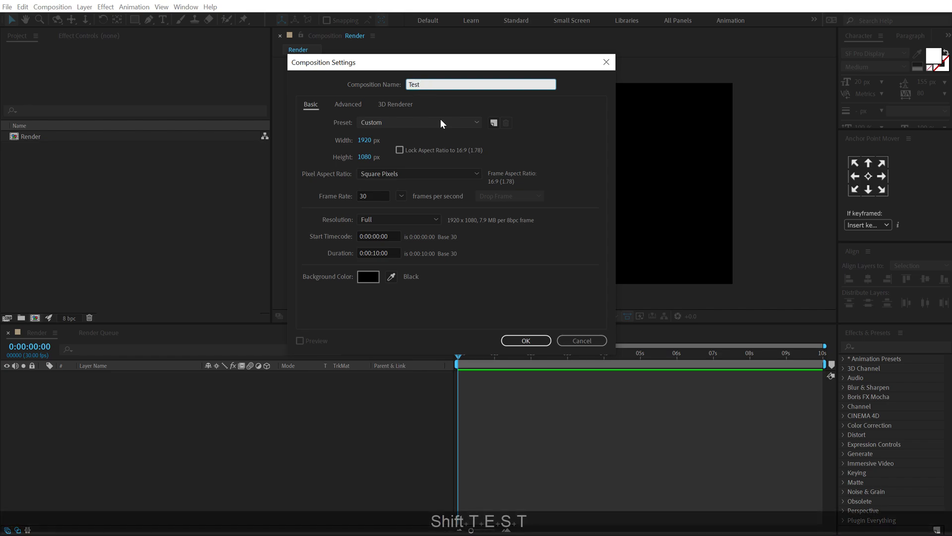
key(BackSpace)
key(BackSpace)
text(xt)
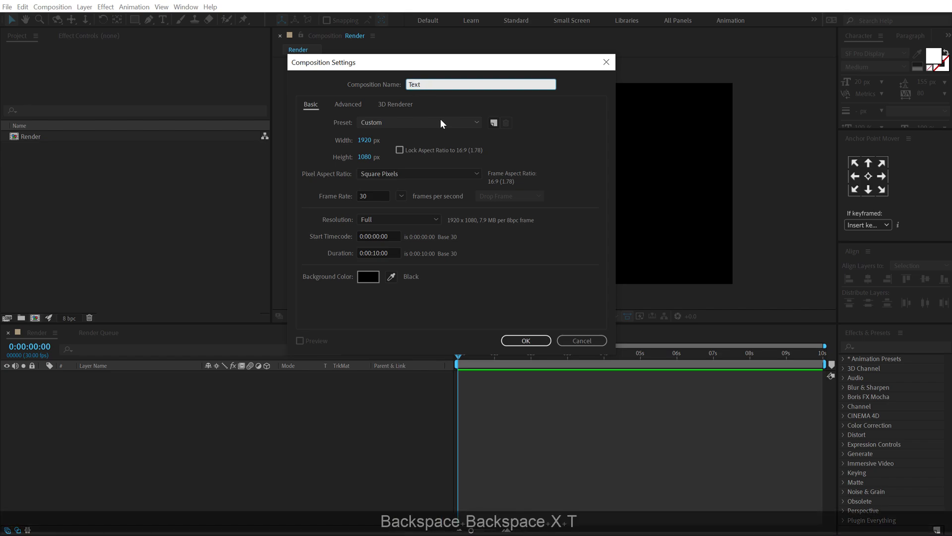
click(519, 344)
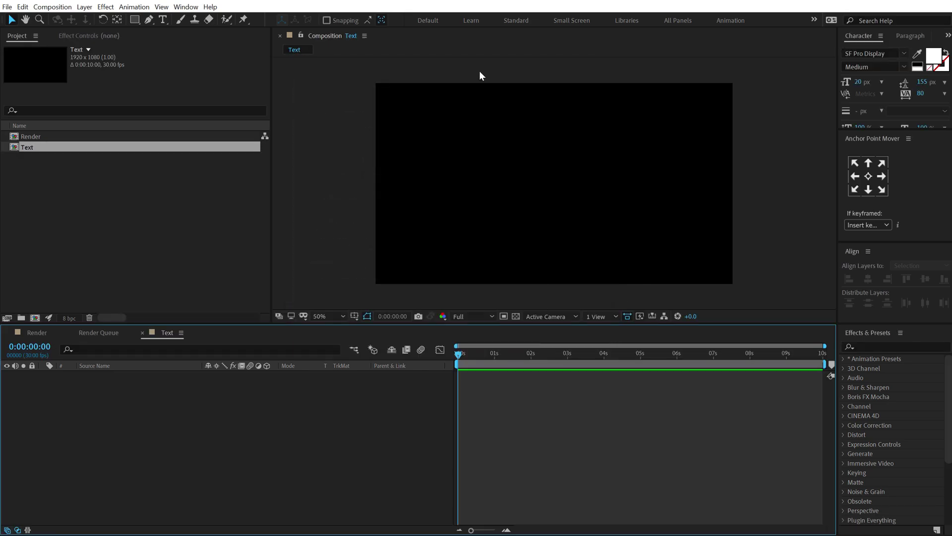
- Add a text layer reading 'design', enlarged to 226 px
click(163, 19)
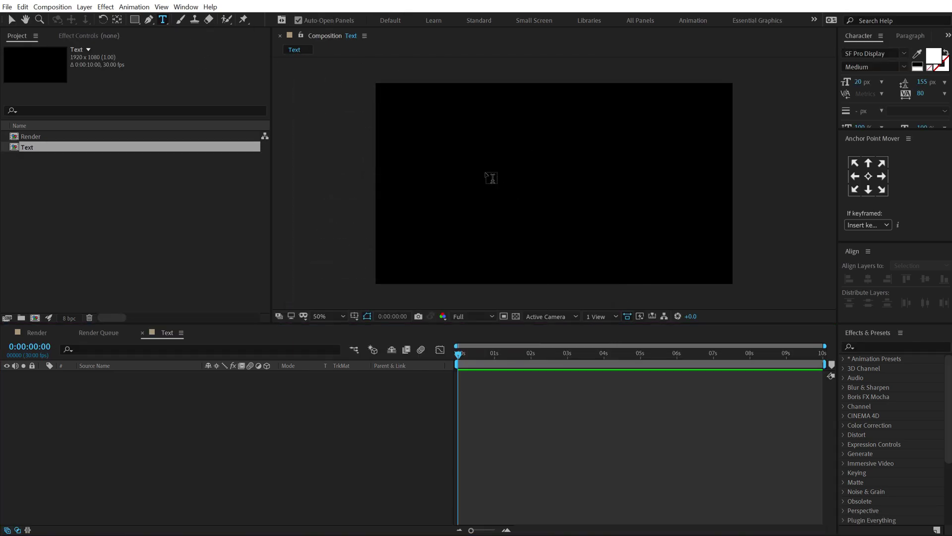
click(502, 177)
click(861, 83)
drag(862, 83, 912, 83)
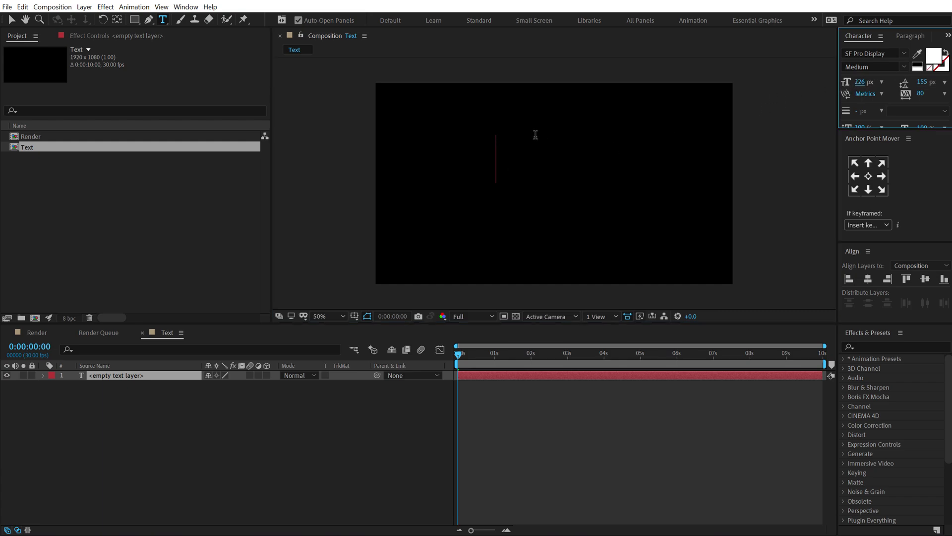
text(design)
click(11, 19)
- Set the font to Bebas Neue Pro Bold, All Caps, with tracking -8
click(891, 54)
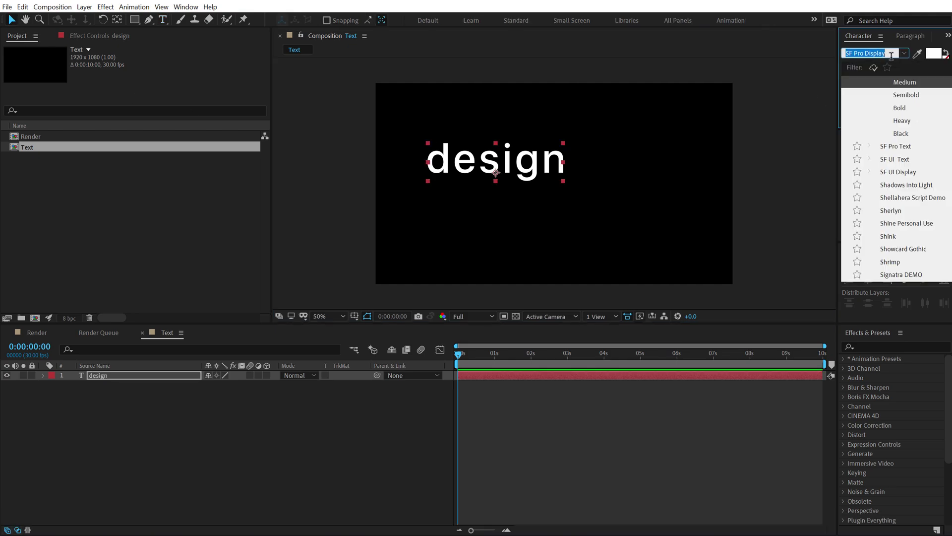
text(beb)
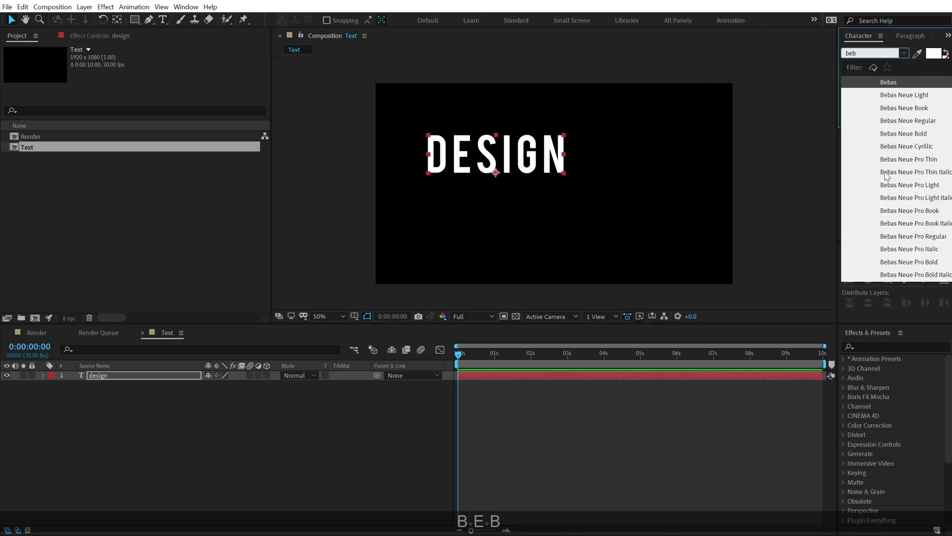
click(922, 262)
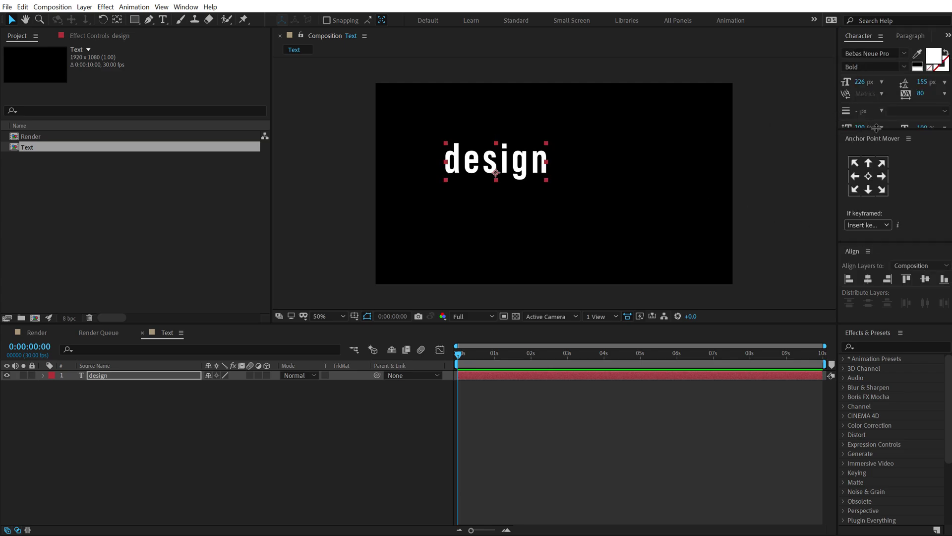
drag(872, 130, 885, 180)
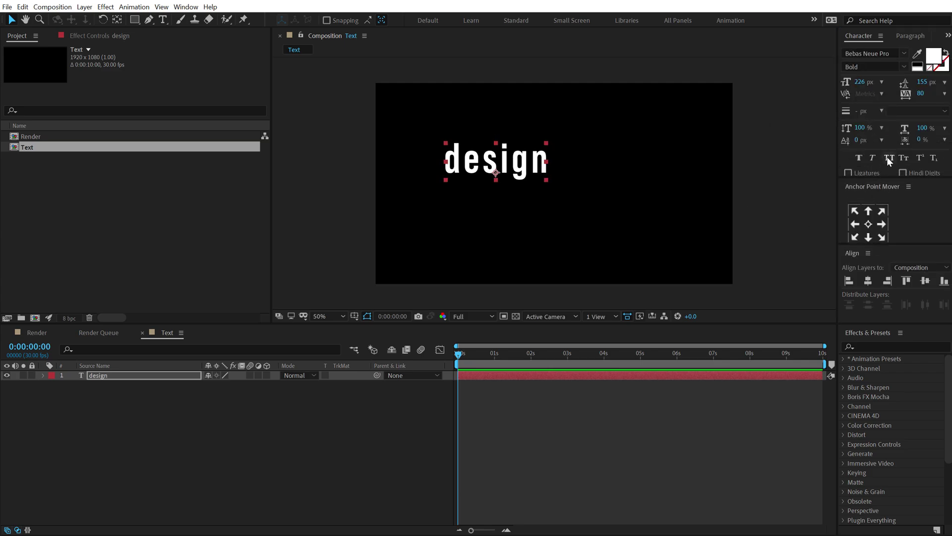
click(889, 158)
drag(919, 99, 878, 101)
- Enlarge DESIGN to 401 px and centre it horizontally and vertically
click(868, 224)
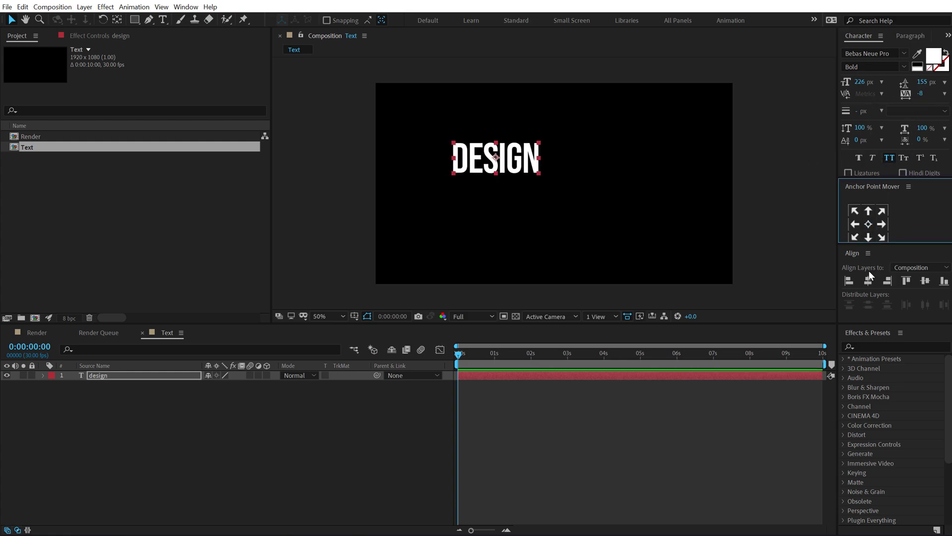
click(868, 281)
click(925, 281)
drag(859, 82, 929, 49)
click(868, 281)
click(925, 280)
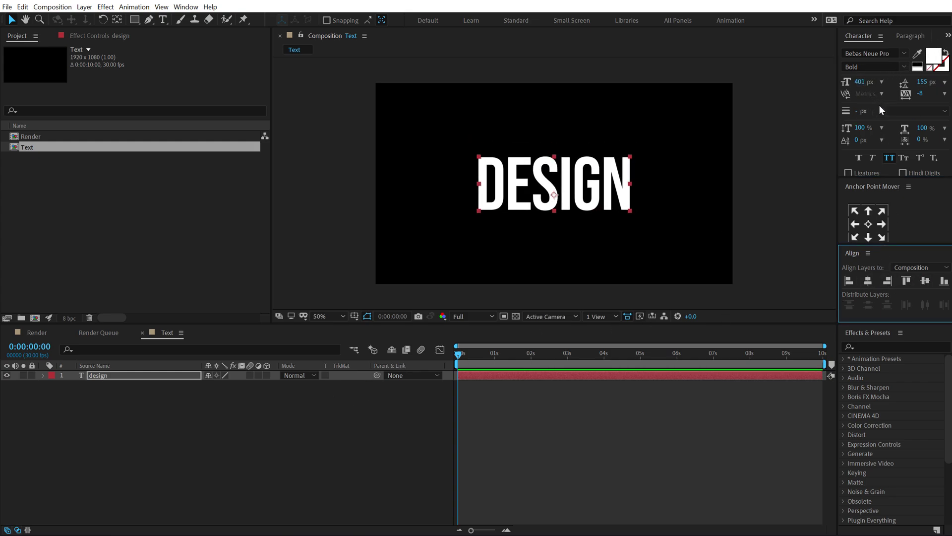
- Tighten the title's tracking to -16 and clear the selection
drag(921, 96, 913, 96)
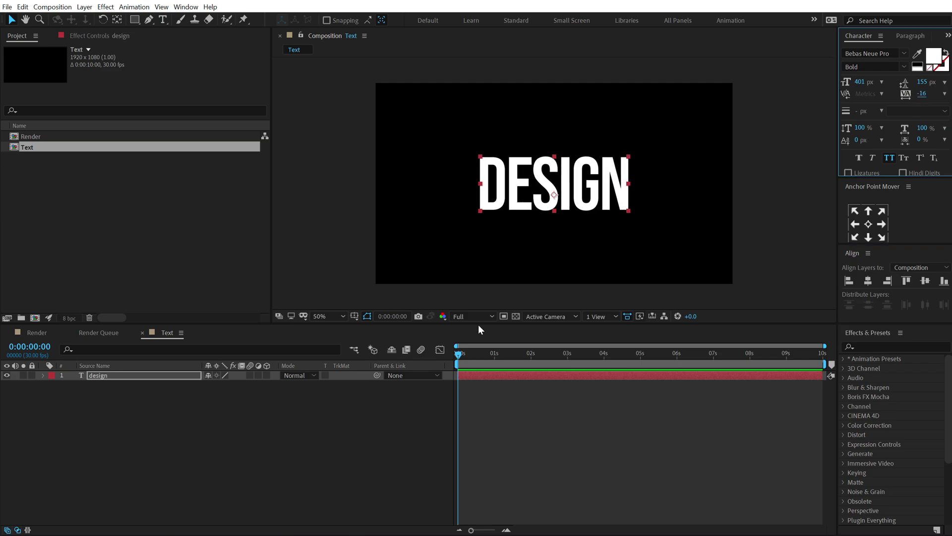
click(354, 379)
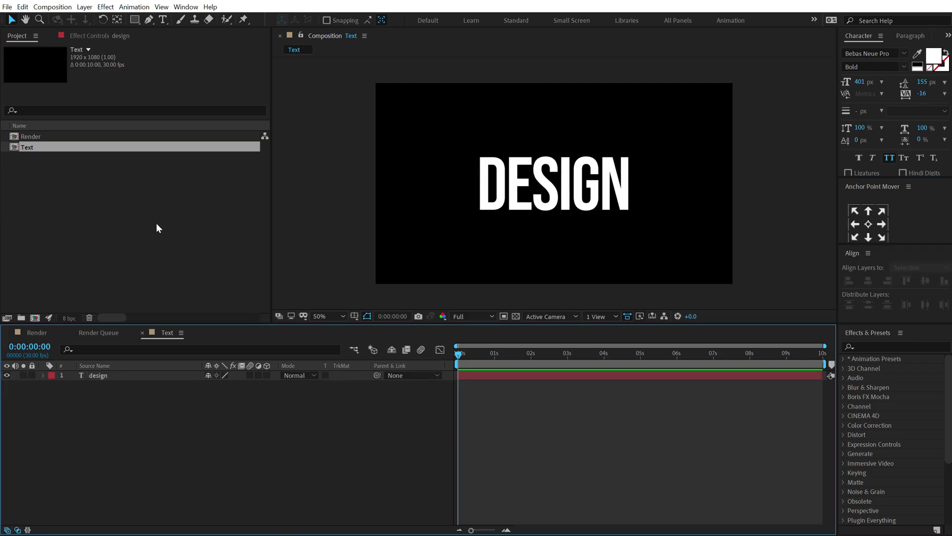
click(67, 285)
click(71, 333)
- Nest the Text comp in Render and apply Wave Warp to it
click(35, 335)
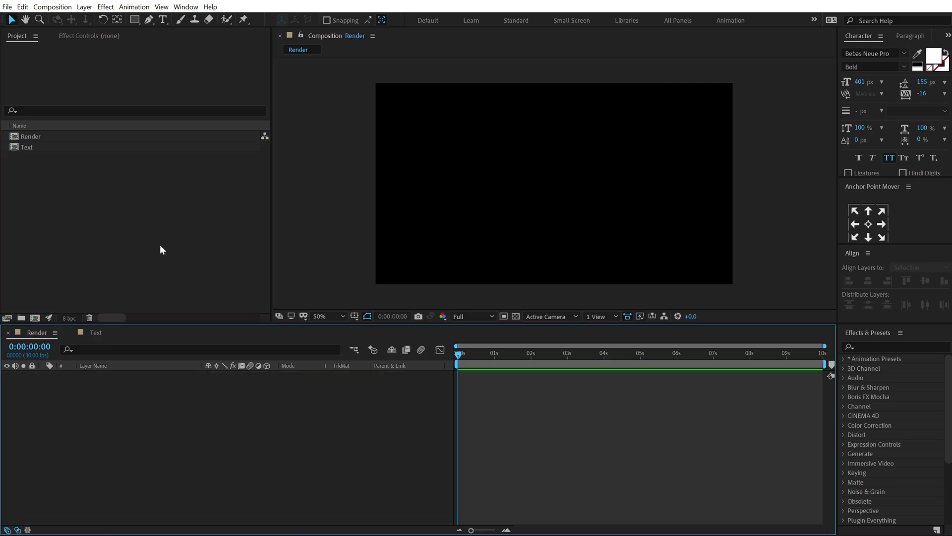
drag(38, 149, 106, 421)
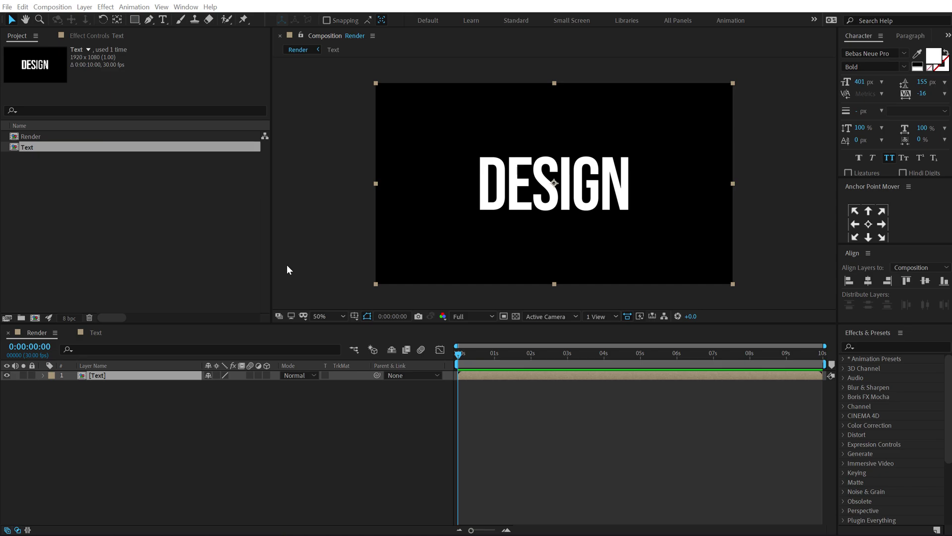
click(878, 346)
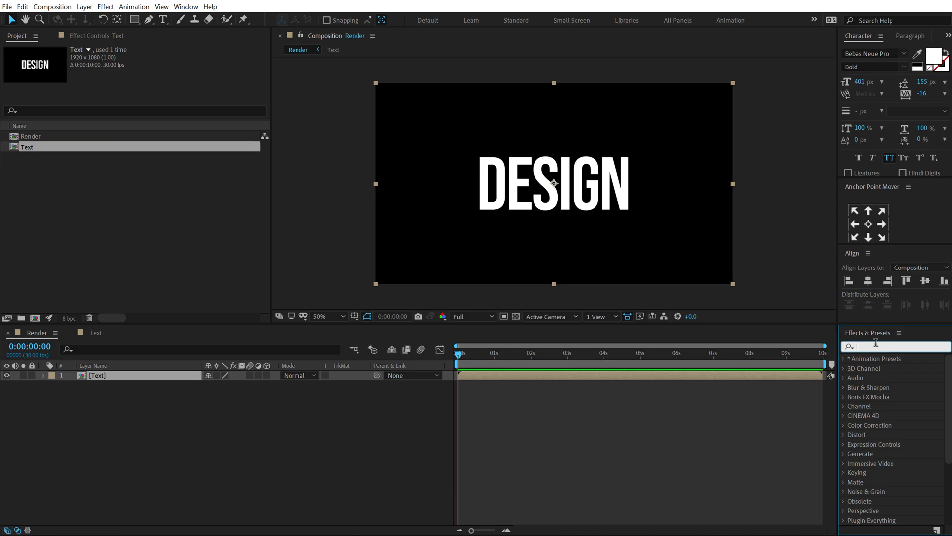
text(wave)
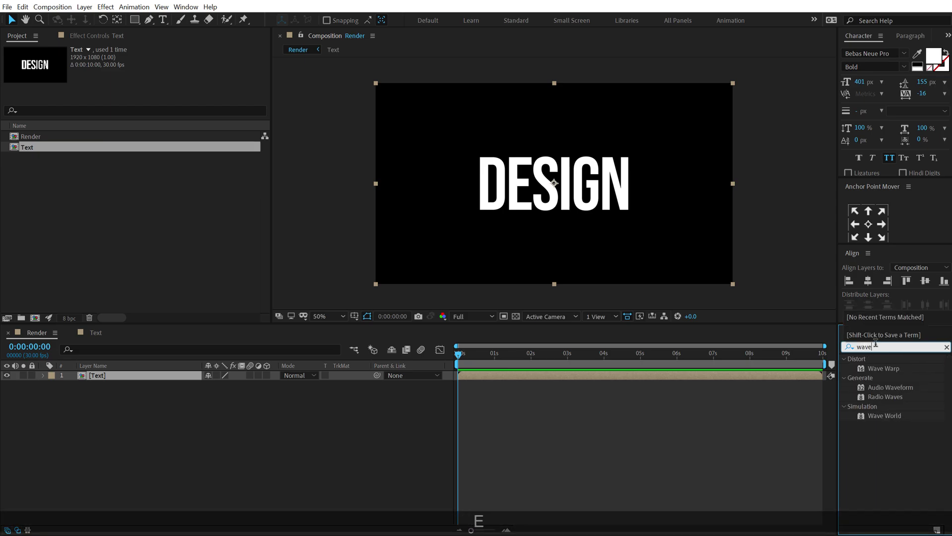
double_click(884, 368)
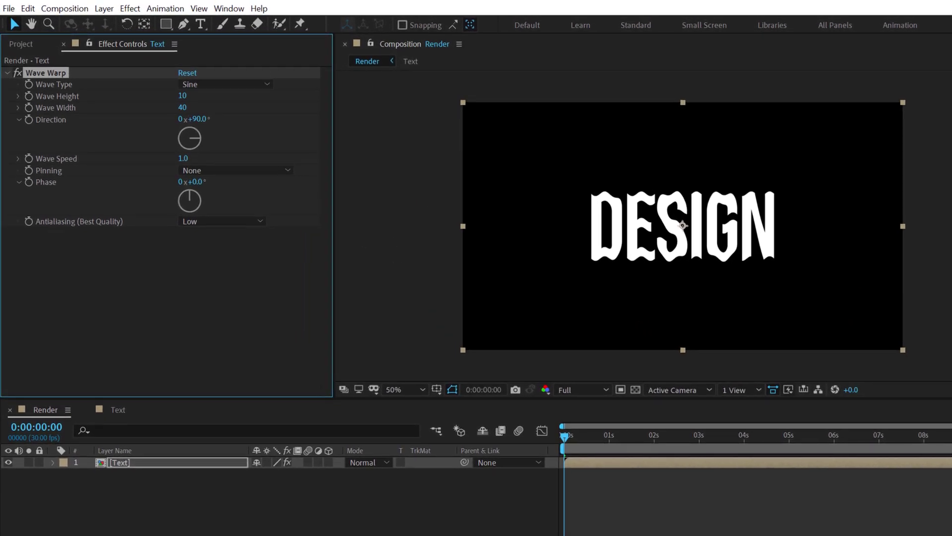
- Set Wave Warp height 4, width 180 and direction 45°
click(182, 95)
text(4)
key(Return)
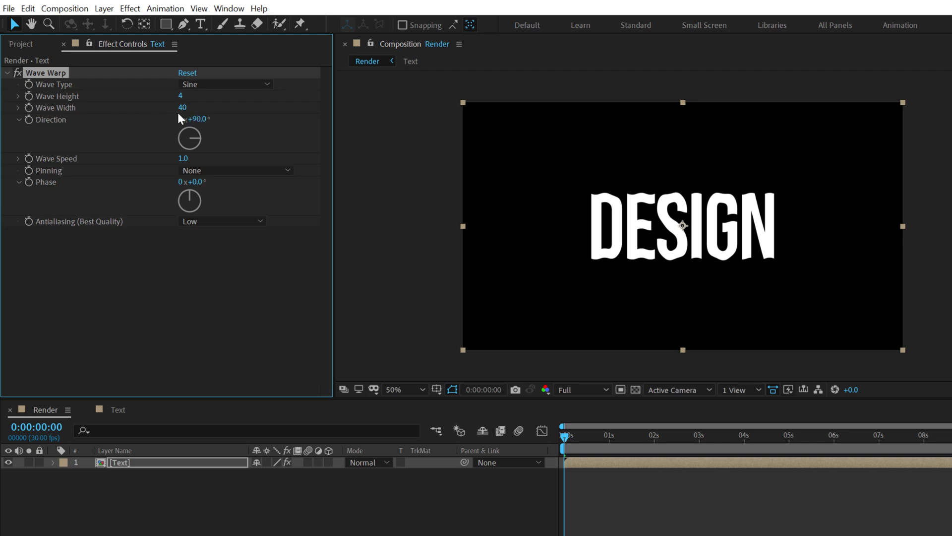
click(183, 109)
text(180)
key(Return)
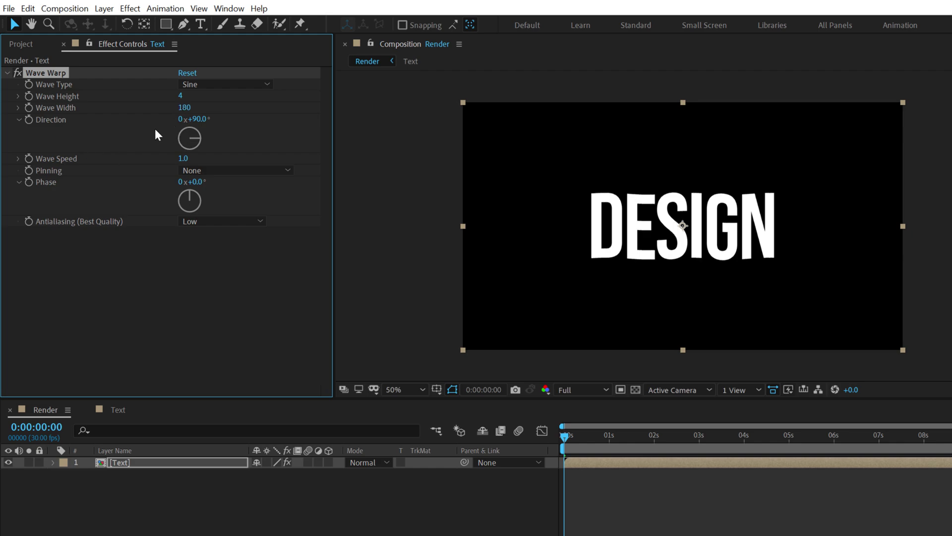
click(196, 119)
text(45)
key(Return)
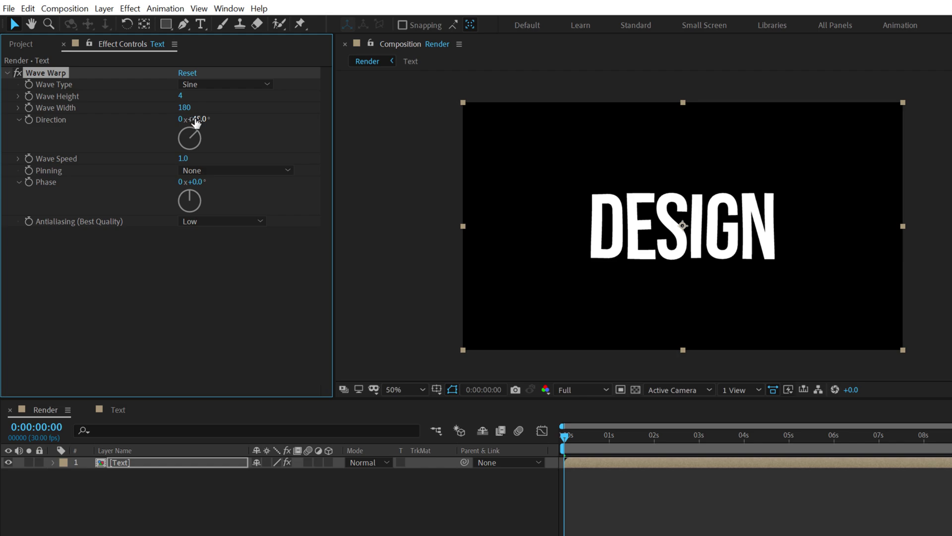
- Set the wave speed to 0.7 and pin all edges, checking a later frame
click(183, 158)
text(0.7)
key(Return)
click(252, 170)
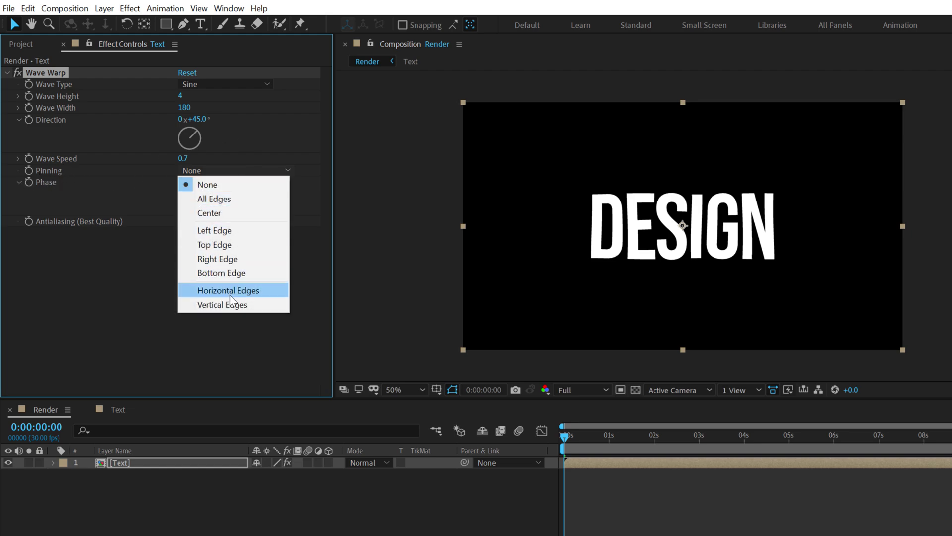
click(217, 199)
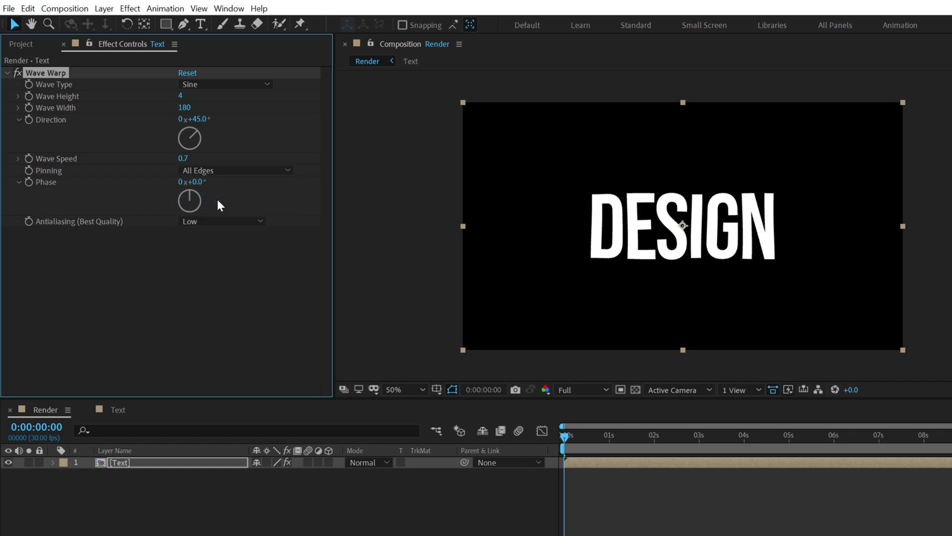
drag(566, 435, 743, 414)
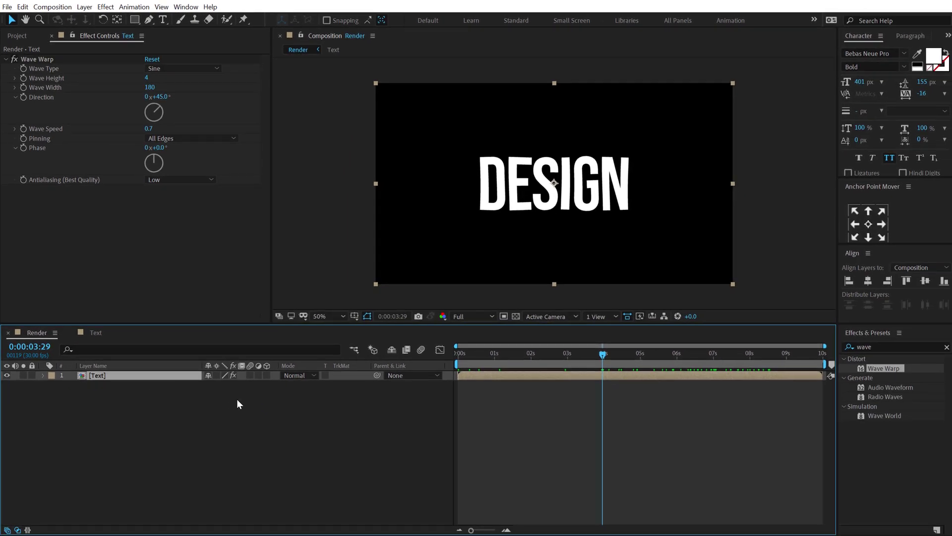
- Apply Displacement Map to the Text layer
click(889, 346)
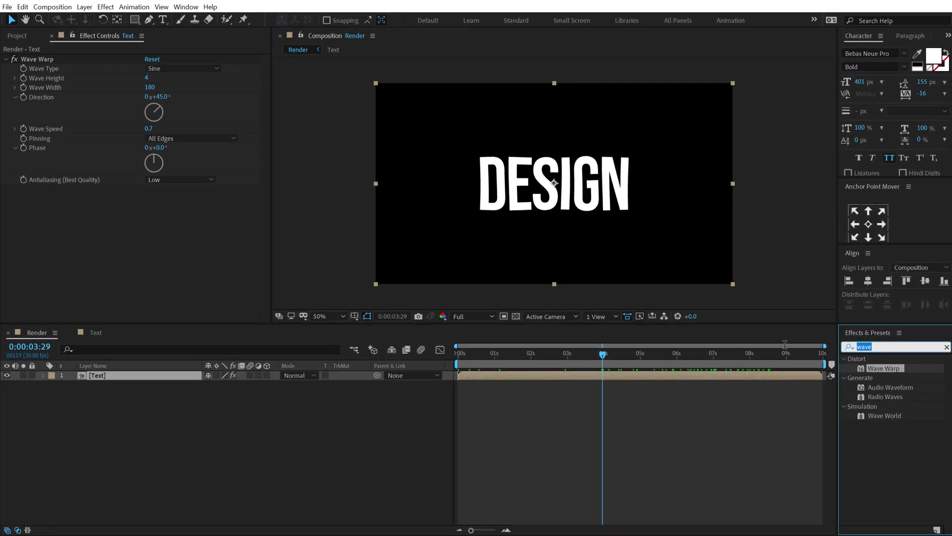
text(dis)
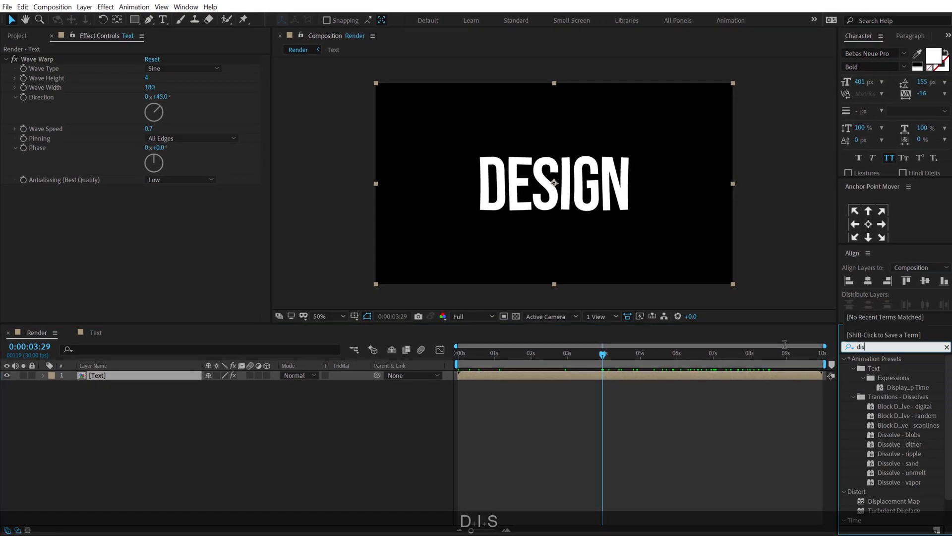
text(pl)
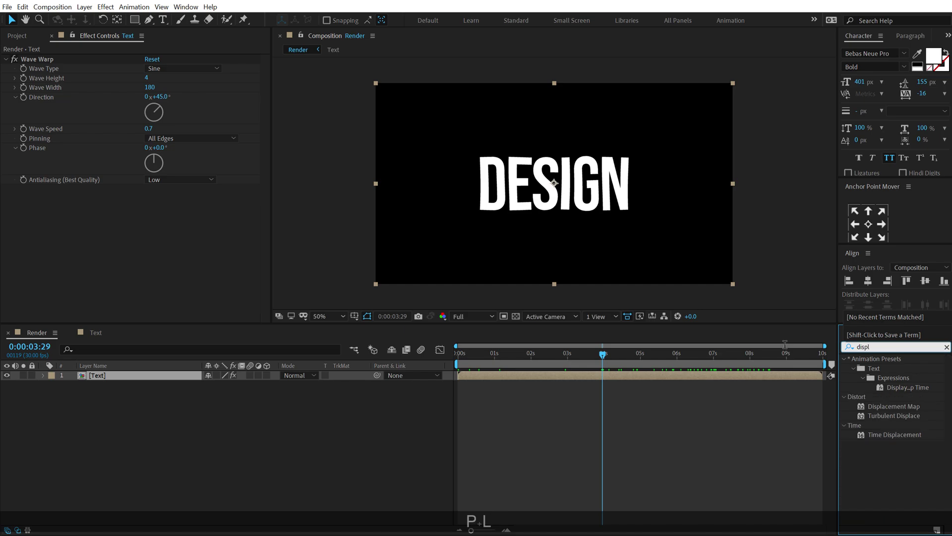
double_click(888, 407)
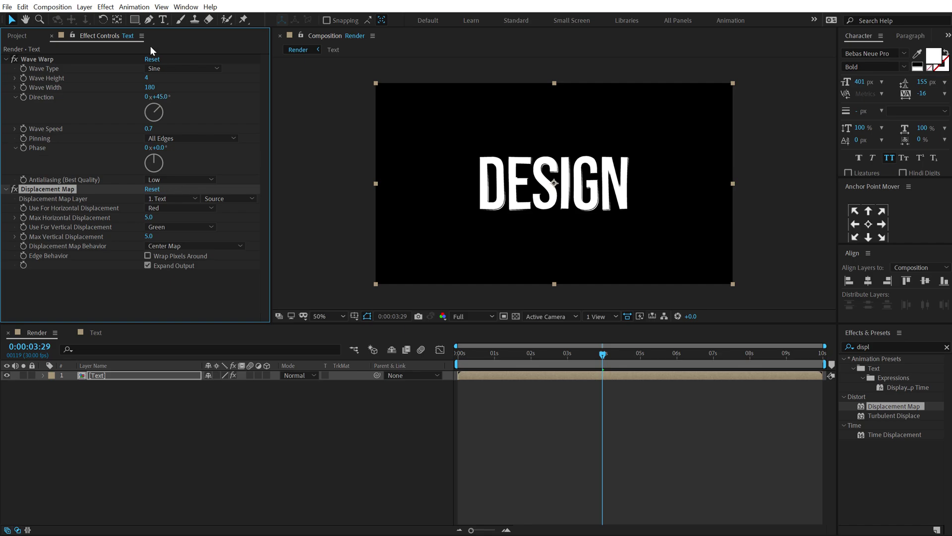
- Start a new composition from the Project panel
click(14, 39)
click(91, 255)
click(34, 318)
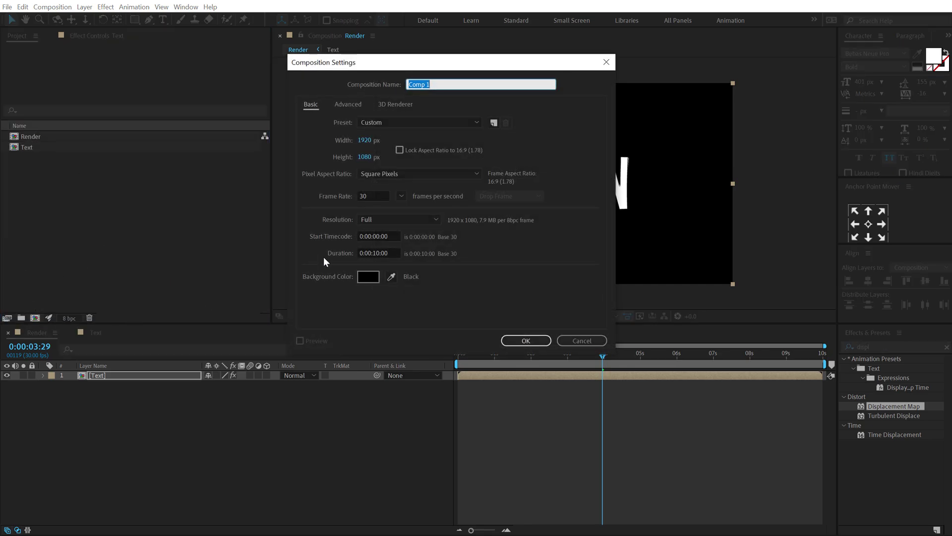
- Create the 'Map' composition and add a solid also named 'Map'
text(Map)
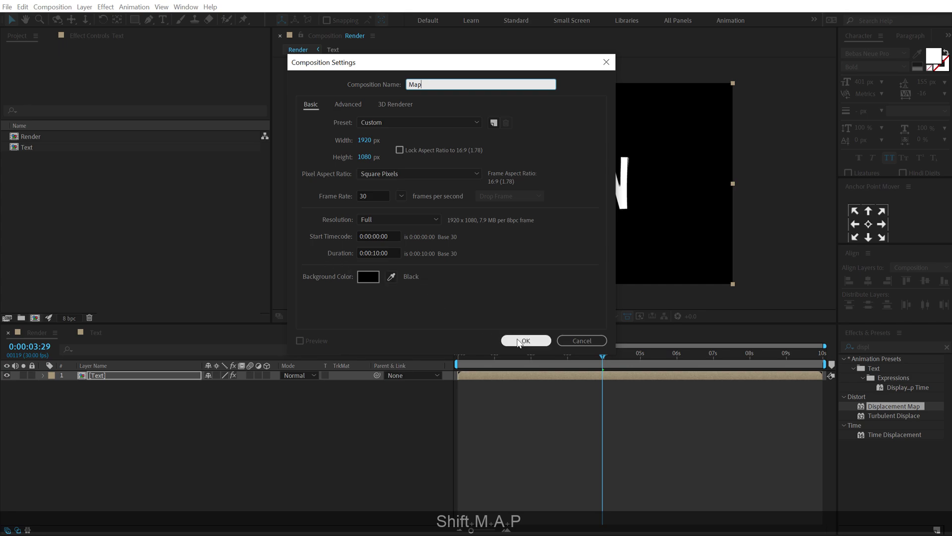
click(517, 341)
key(ctrl+y)
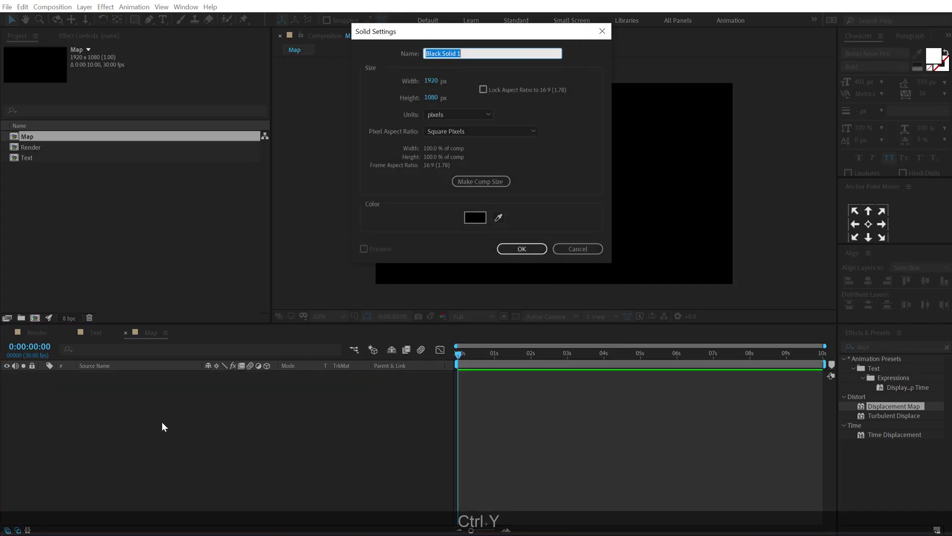
text(Map)
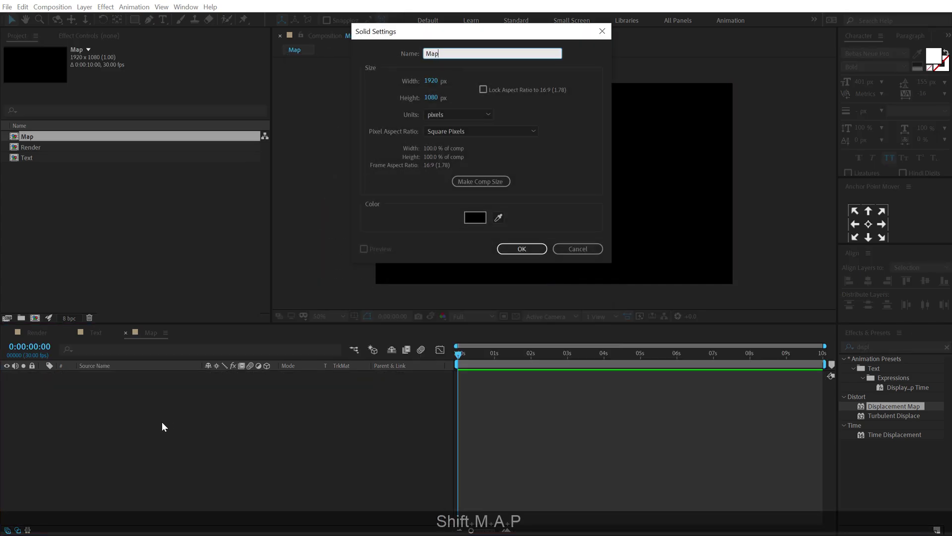
click(526, 251)
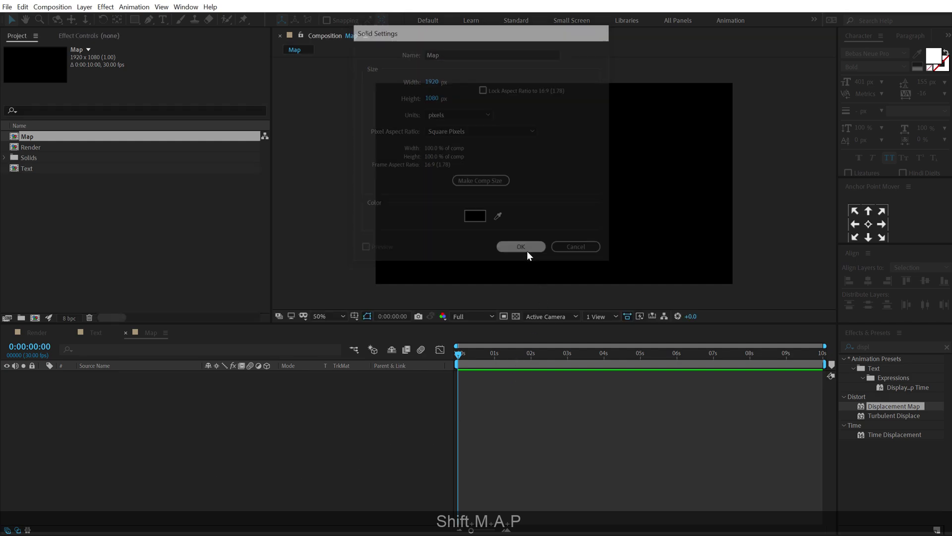
- Search Effects & Presets for '4' to find the gradient effect
click(857, 347)
double_click(857, 346)
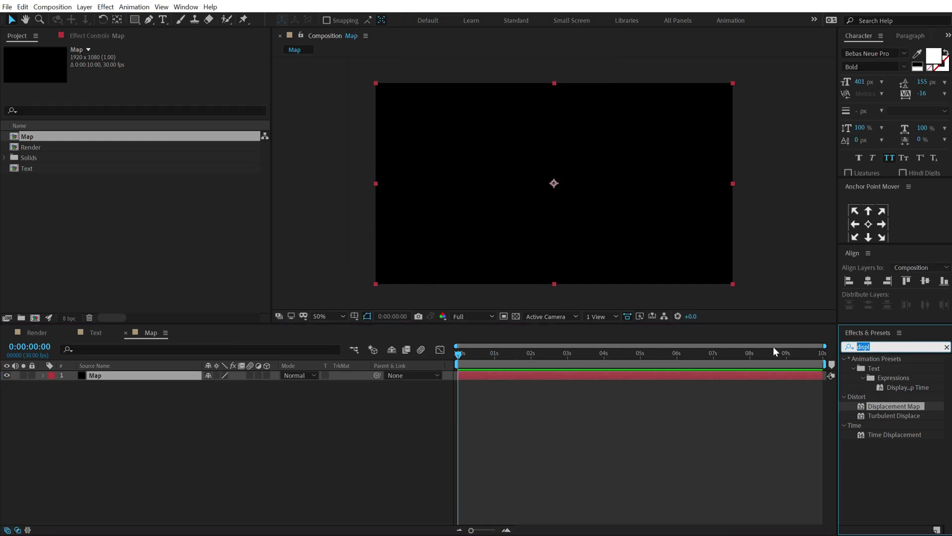
text(4)
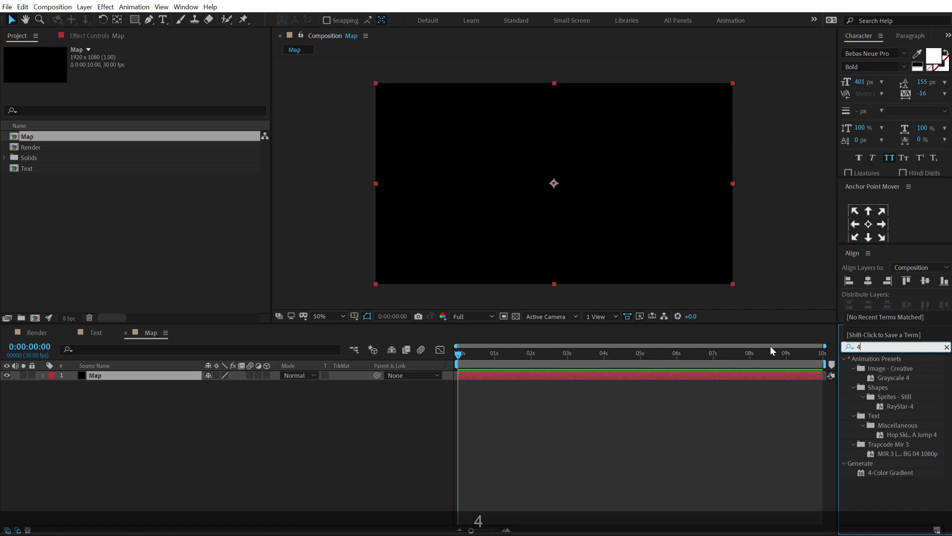
- Apply 4-Color Gradient to the Map solid with its four points at the frame corners
double_click(892, 472)
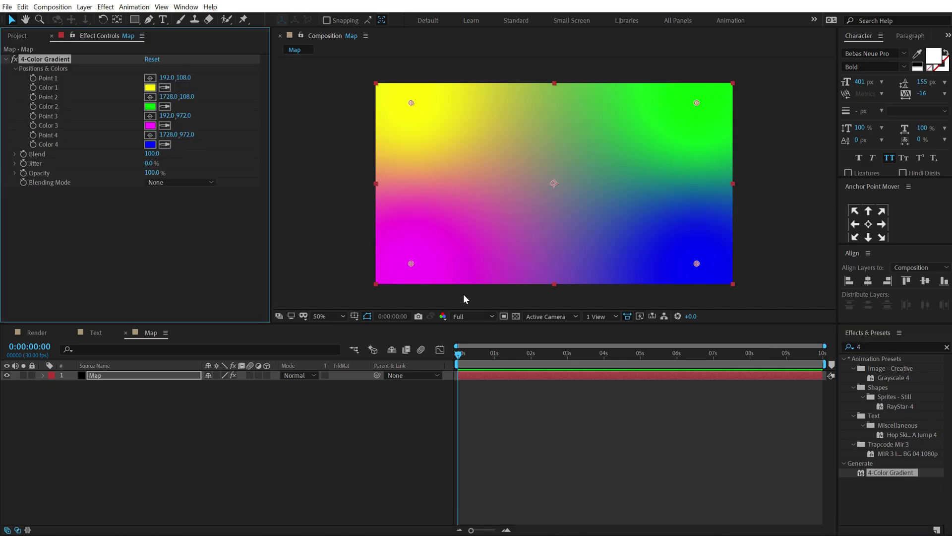
drag(409, 264, 376, 286)
drag(411, 103, 376, 86)
drag(697, 103, 731, 83)
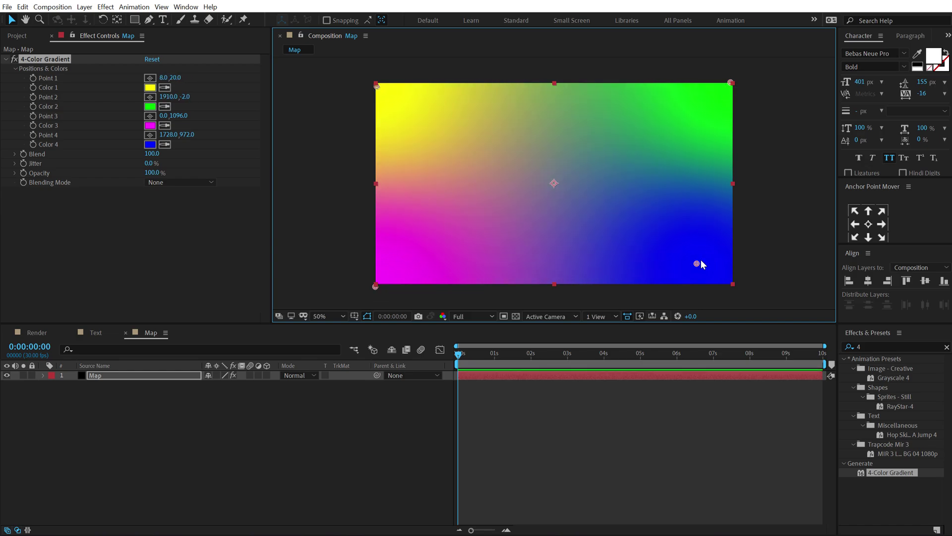
drag(696, 264, 733, 286)
- Scale the Map solid to 200%, then try a rotation and undo it
key(s)
click(239, 385)
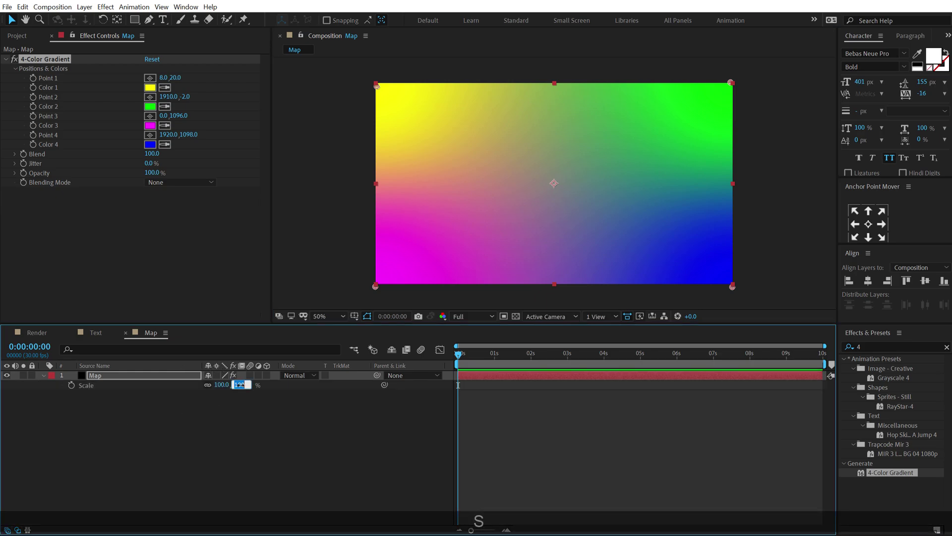
text(200)
key(Return)
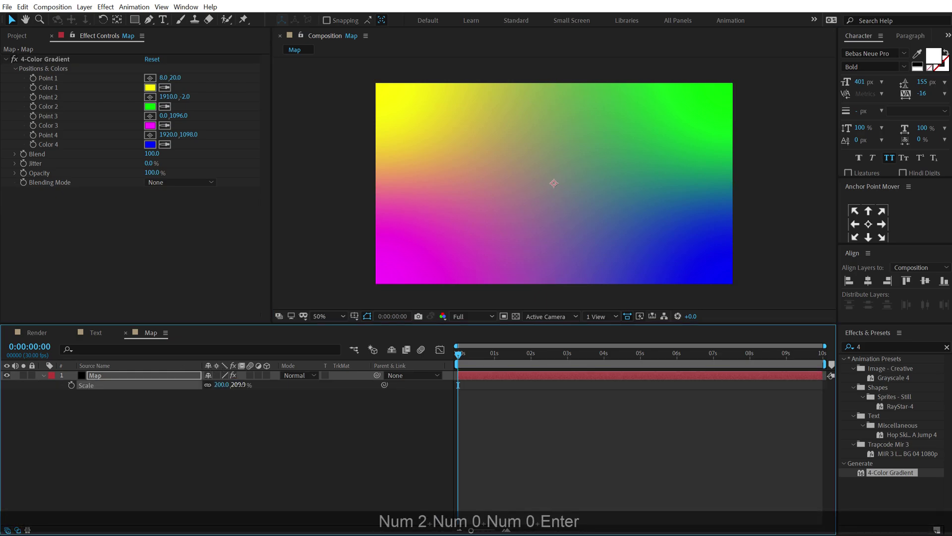
click(149, 377)
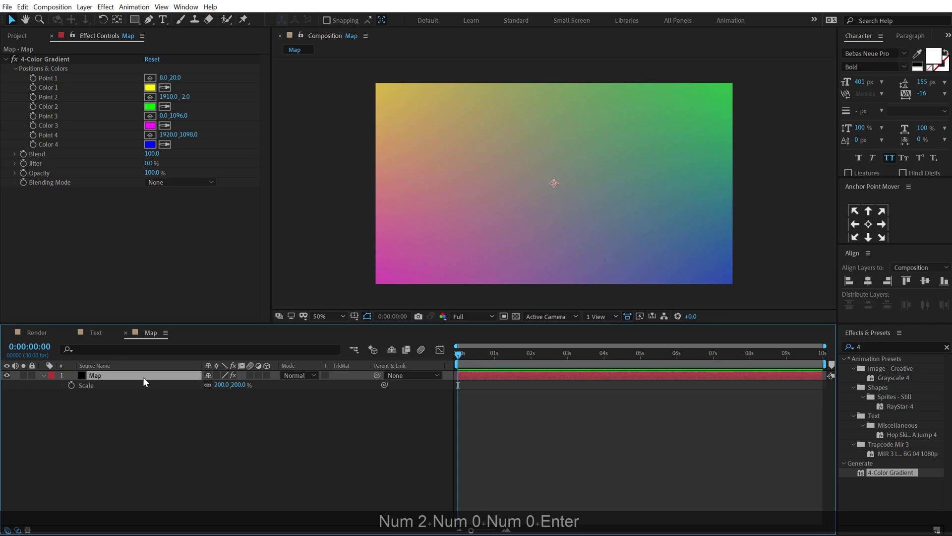
key(r)
drag(217, 385, 290, 394)
key(ctrl+z)
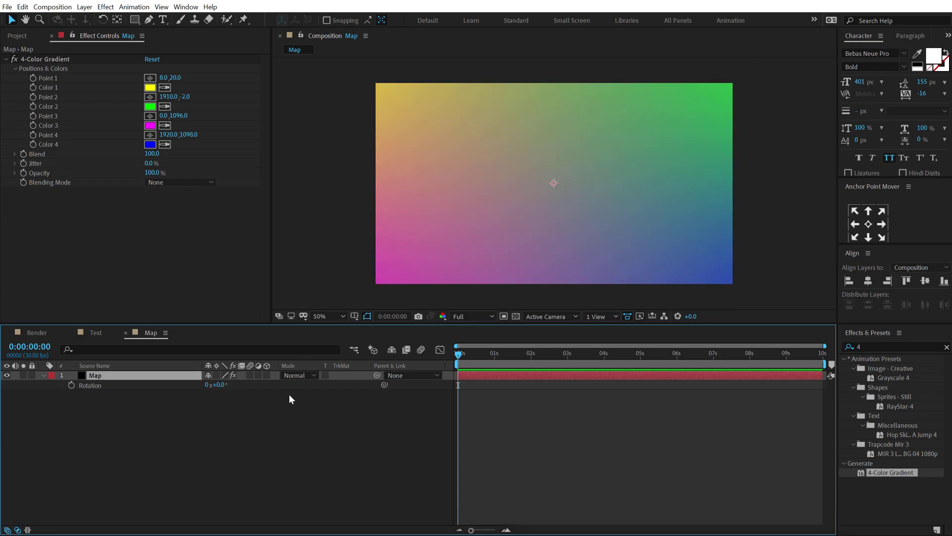
- Add a time*200 expression to the Map layer's Rotation and preview the spin
alt+click(71, 385)
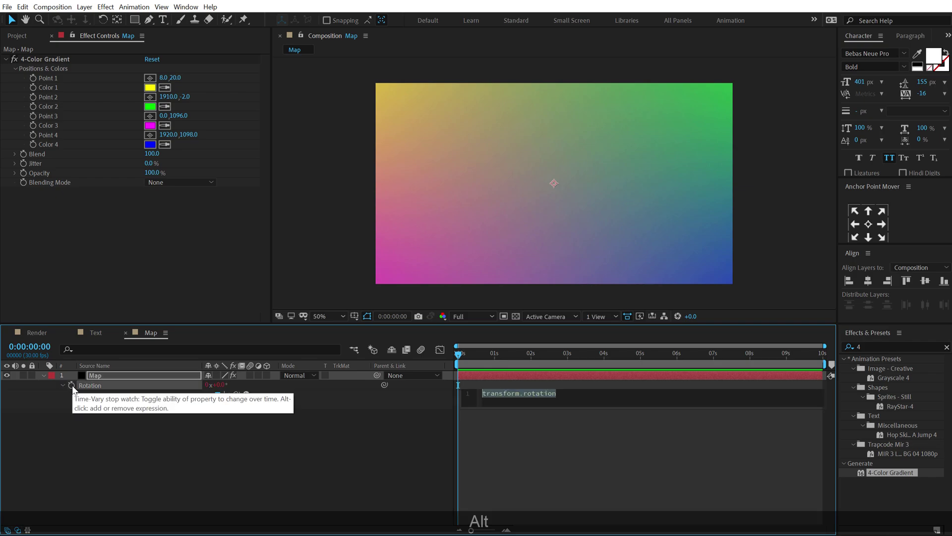
text(time)
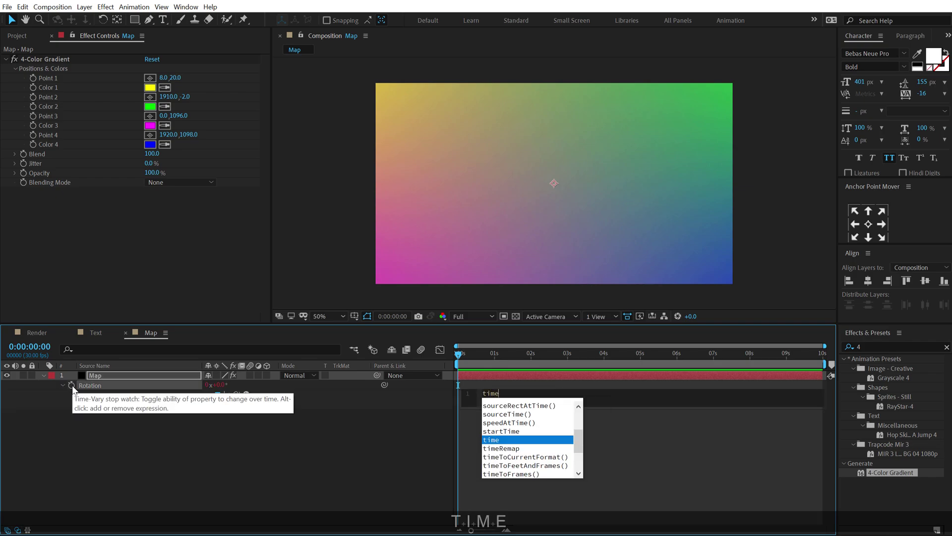
text(*200)
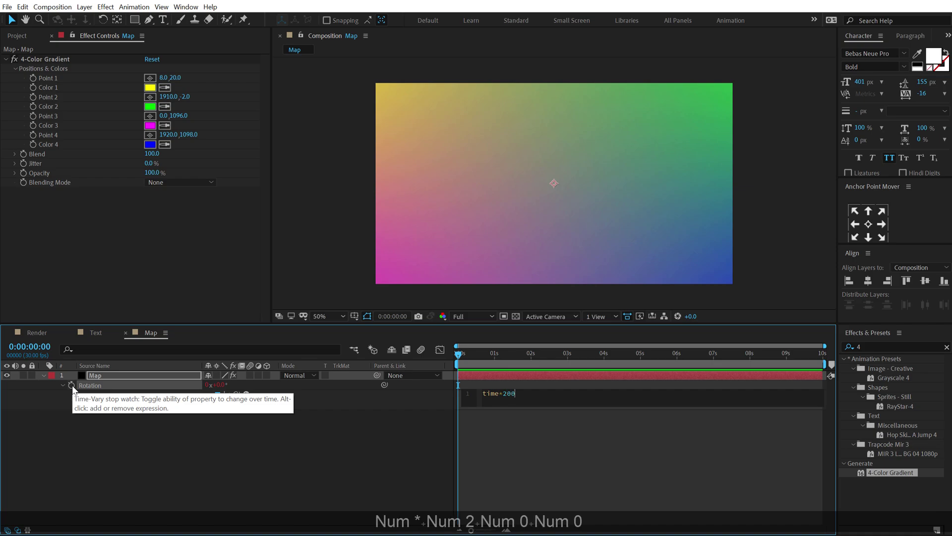
click(88, 455)
key(space)
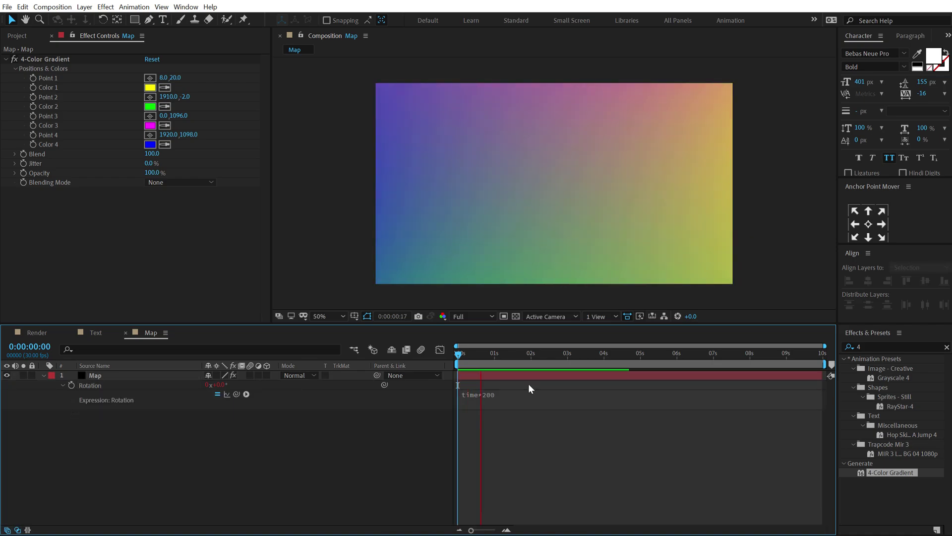
drag(495, 357, 480, 356)
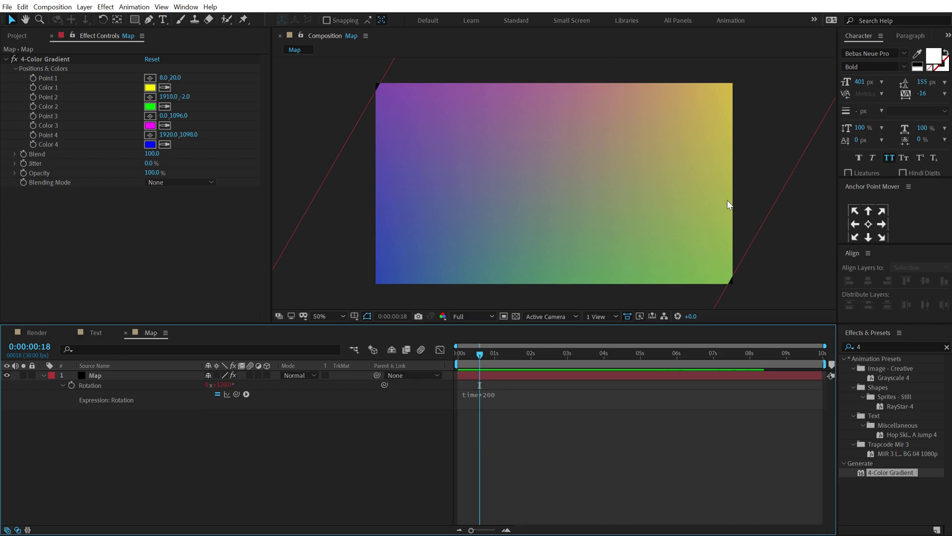
- Raise the Map layer's scale to 210%, preview it, and return to Render
click(103, 375)
key(s)
click(239, 385)
text(210)
key(Return)
click(424, 400)
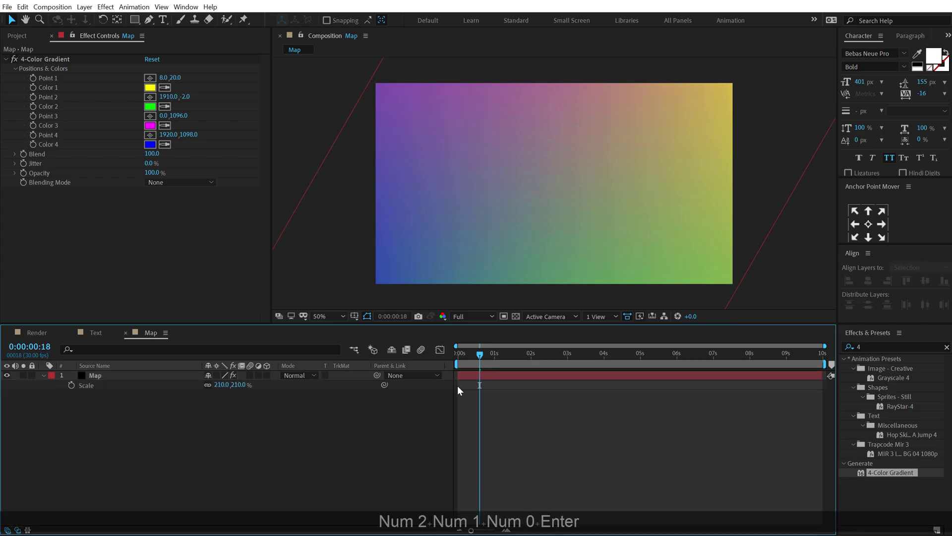
key(space)
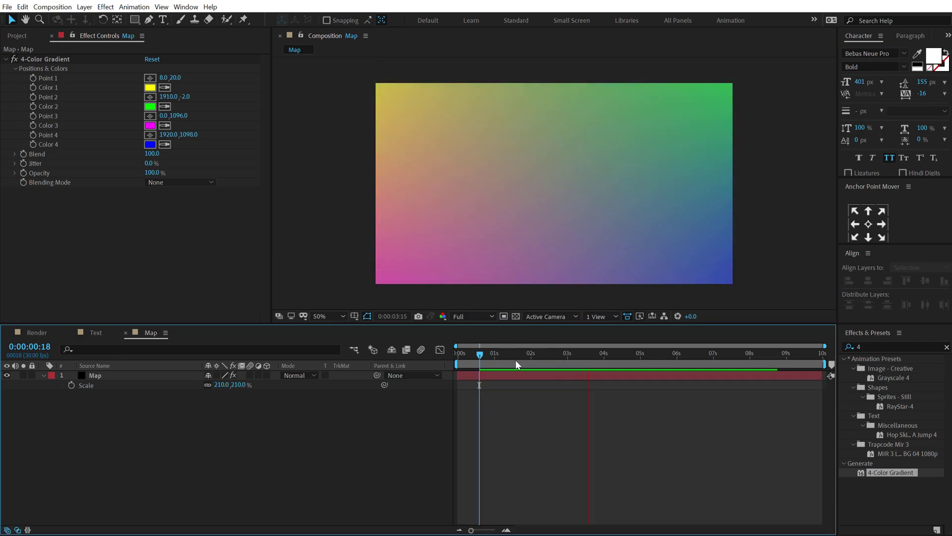
key(space)
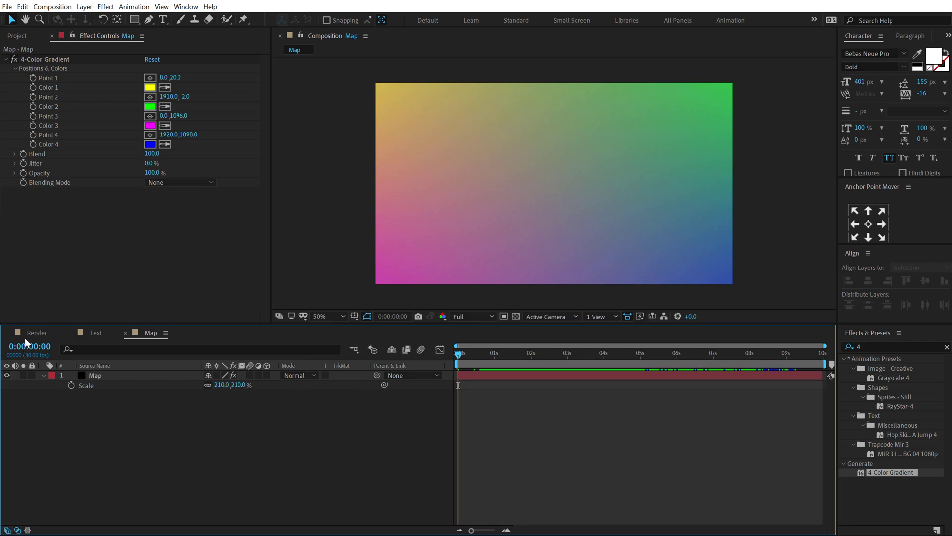
click(37, 329)
- Add the Map comp to Render as a hidden layer 2
click(23, 33)
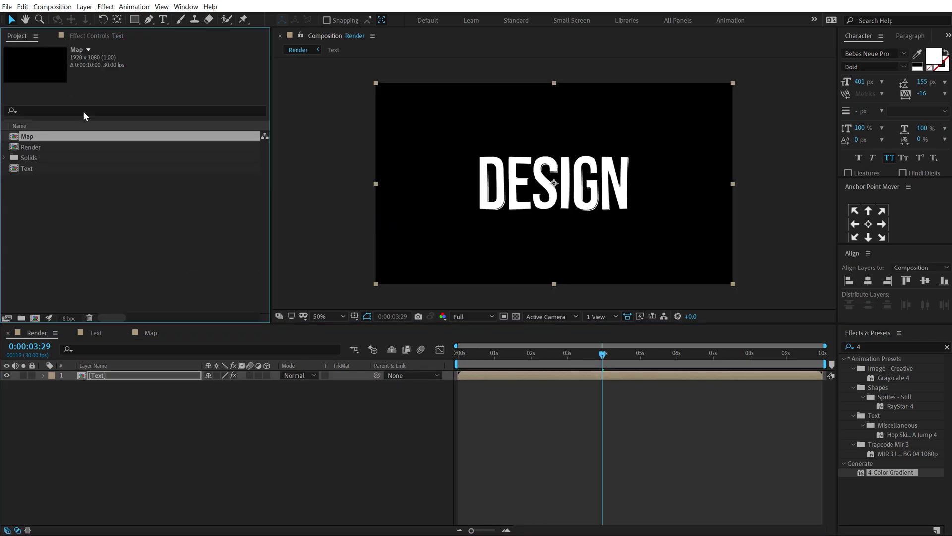
drag(32, 139, 75, 422)
click(6, 385)
click(92, 375)
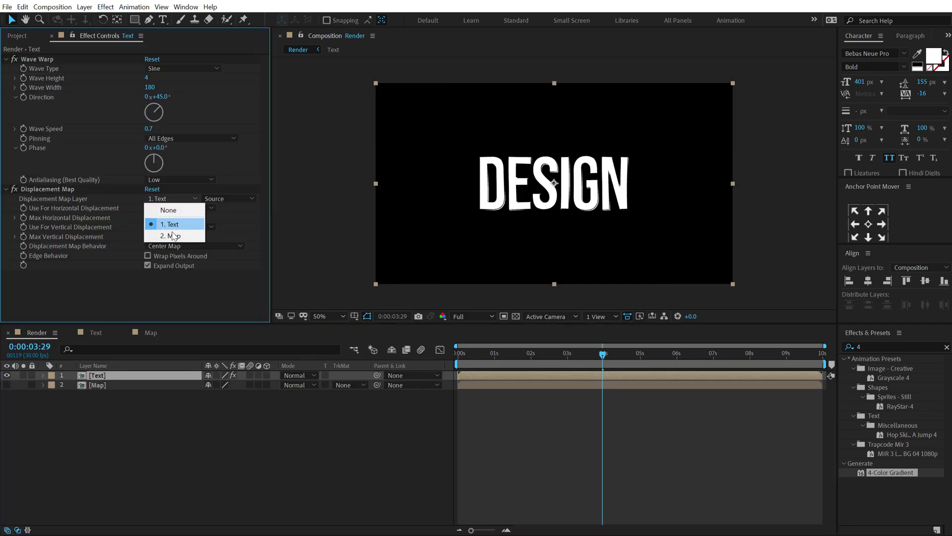
- Set Displacement Map to use the Map layer with Max Horizontal Displacement 380
click(174, 236)
drag(475, 359, 625, 360)
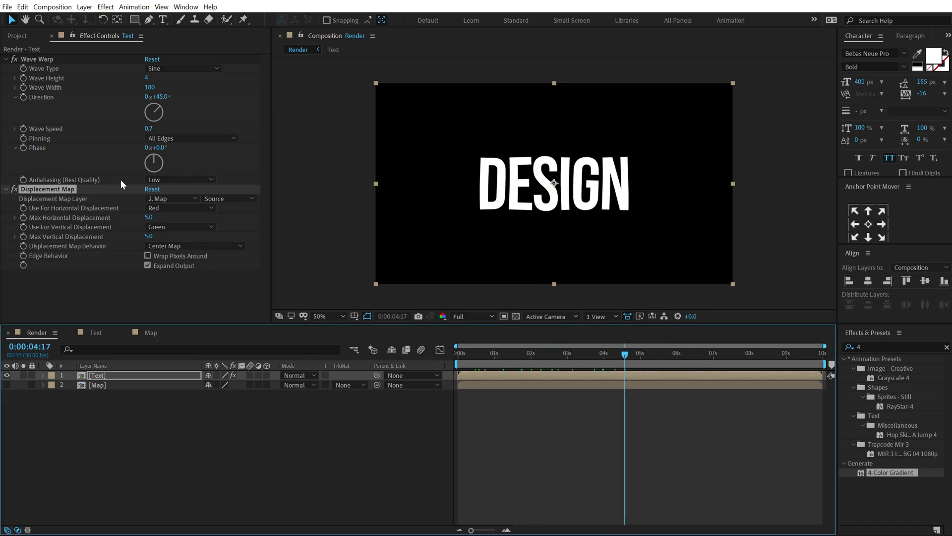
click(153, 217)
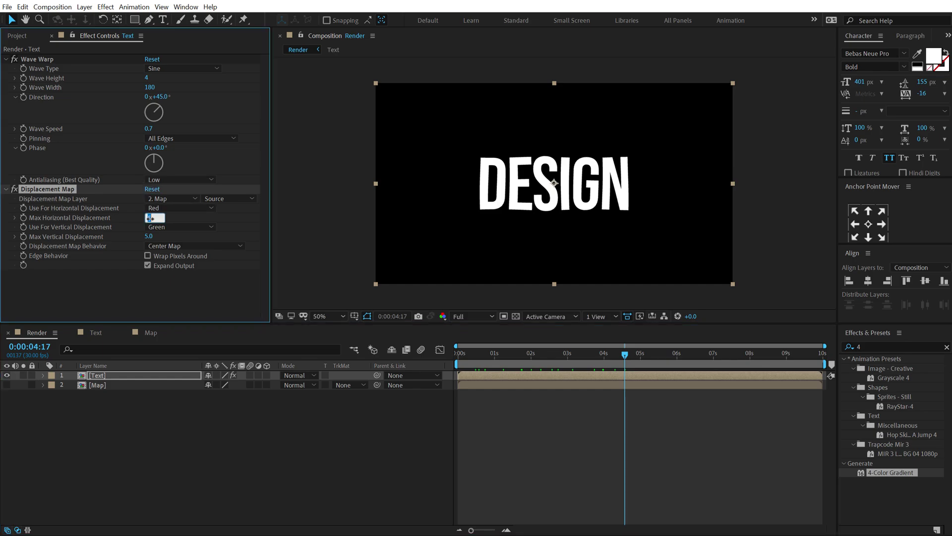
text(380)
key(Return)
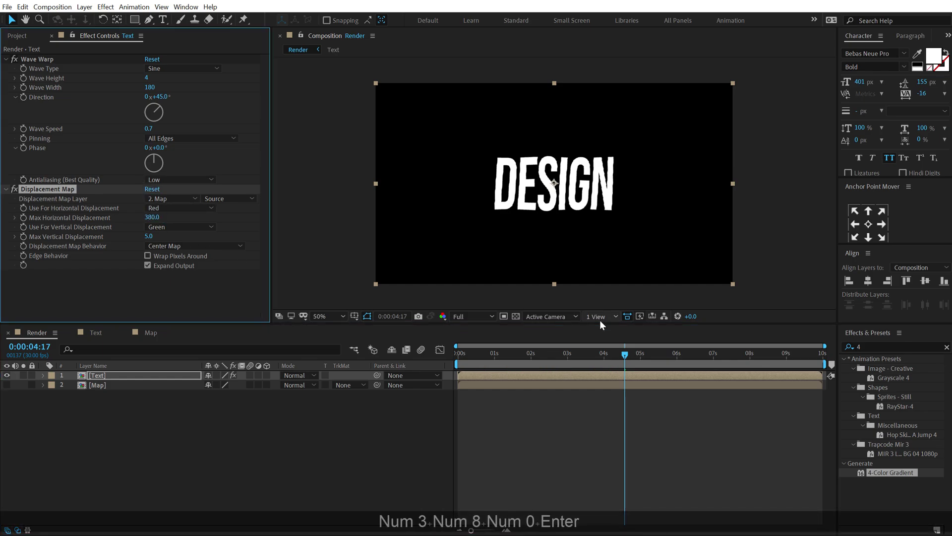
drag(475, 354, 645, 352)
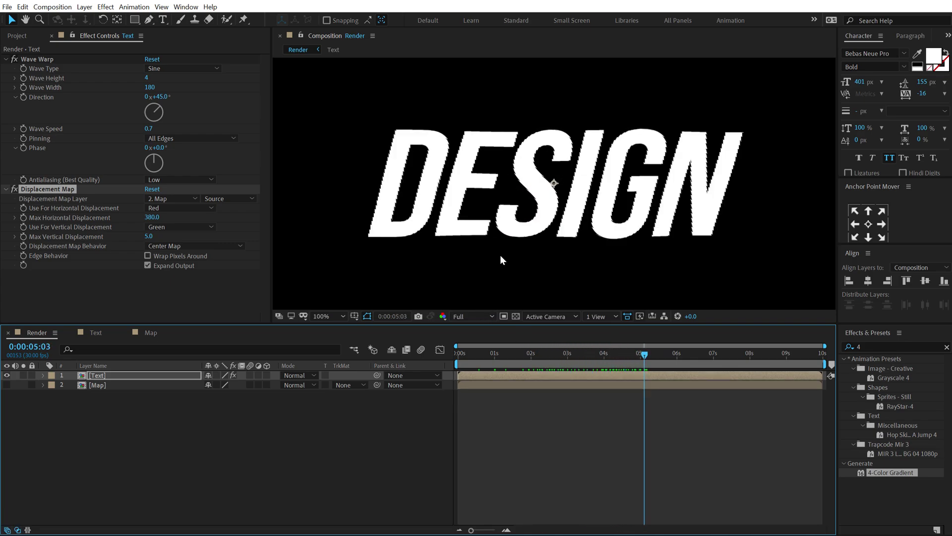
click(99, 376)
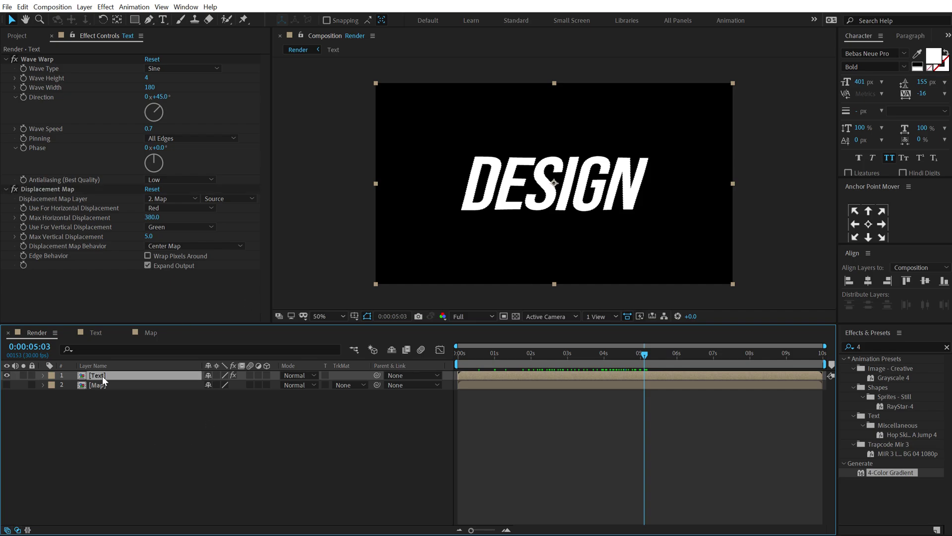
- Find the Set Channels effect and apply it to the Text layer
click(883, 347)
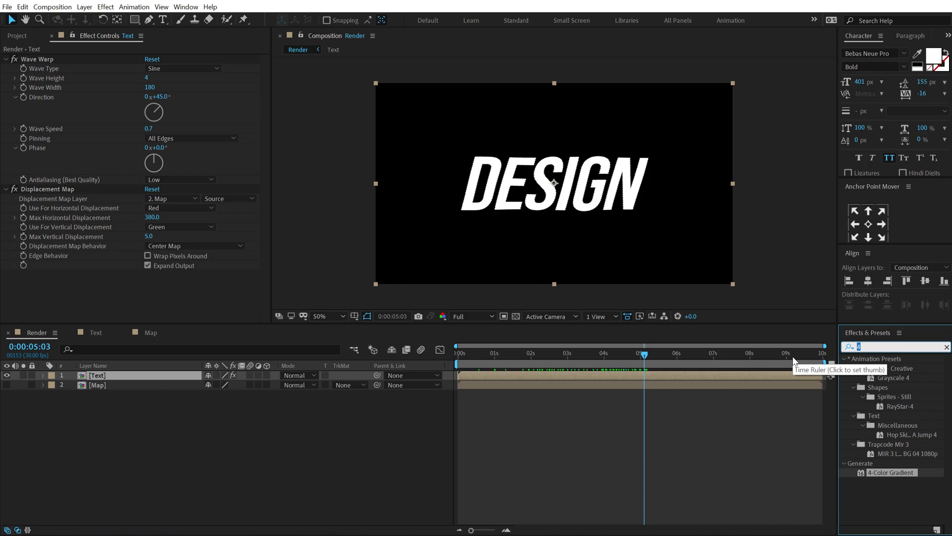
text(set cgh)
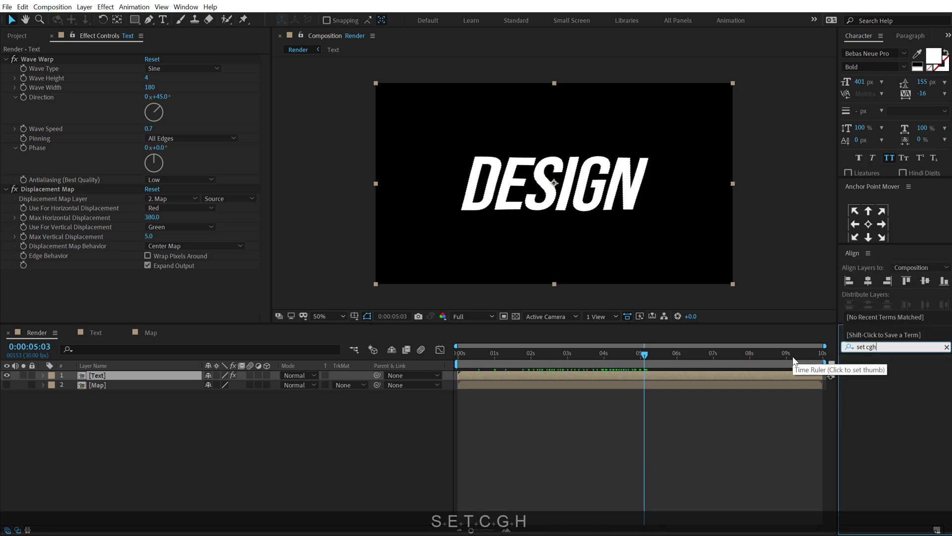
key(BackSpace)
key(BackSpace)
text(h)
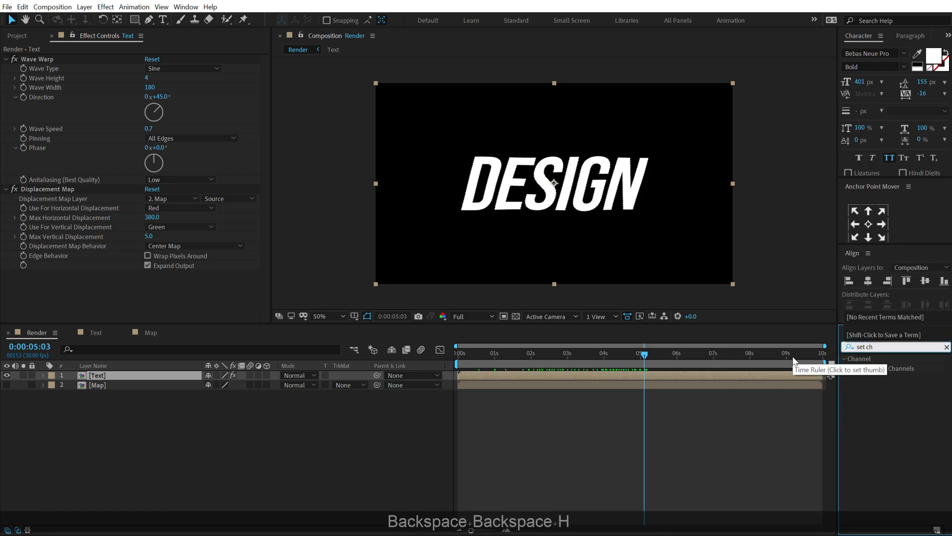
click(885, 369)
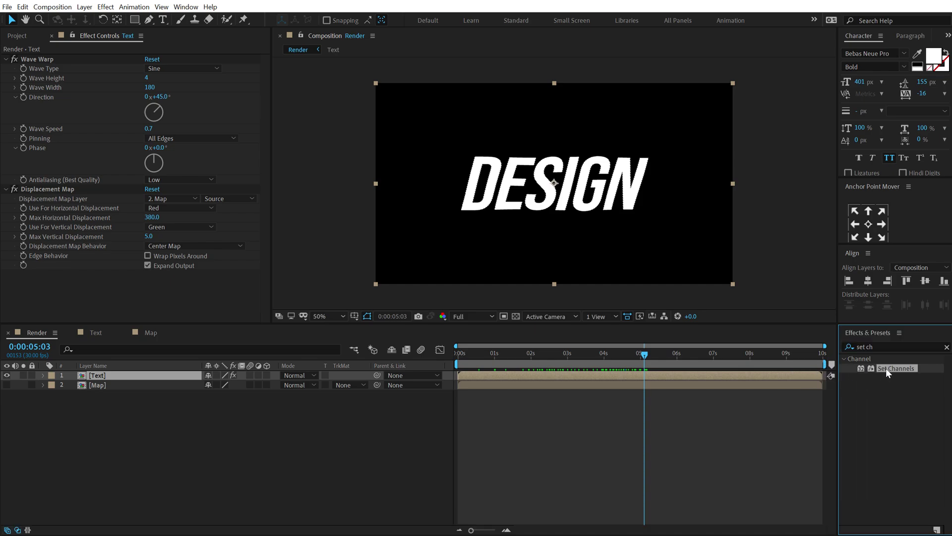
drag(900, 368, 120, 373)
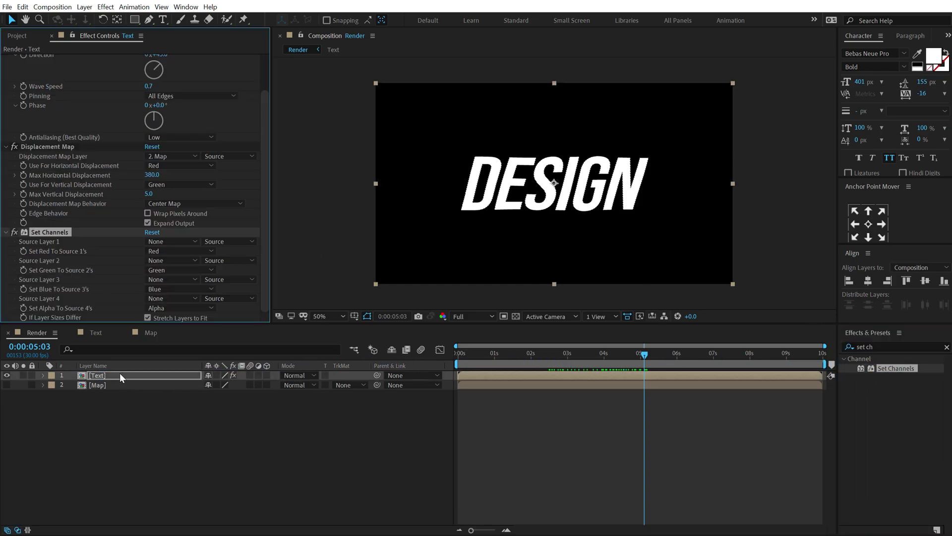
- Turn the green and blue channel sources off and set the Text layer to Screen mode
click(170, 271)
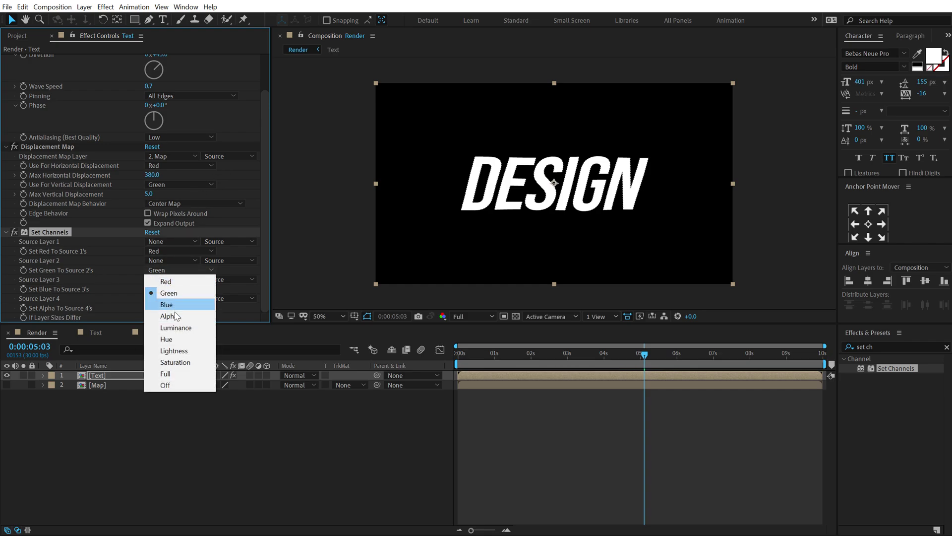
click(173, 386)
click(161, 290)
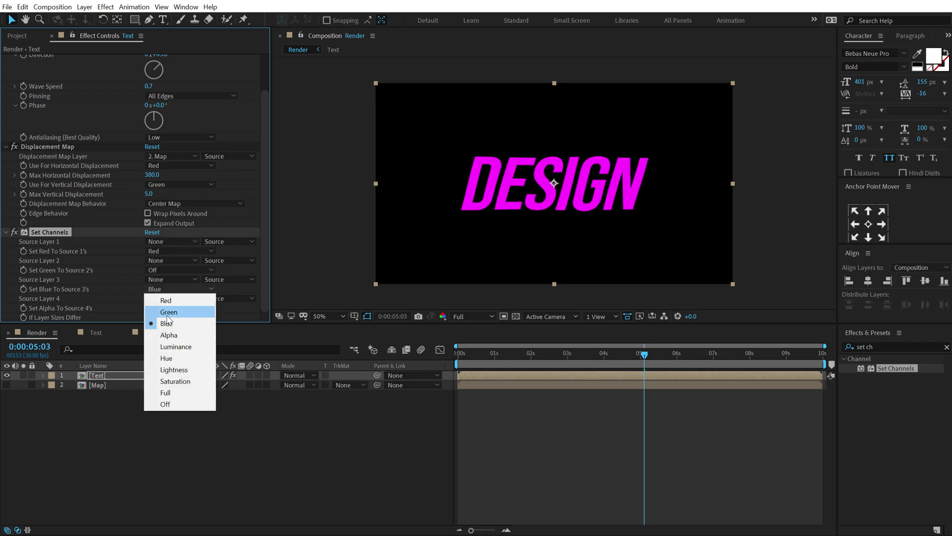
click(172, 400)
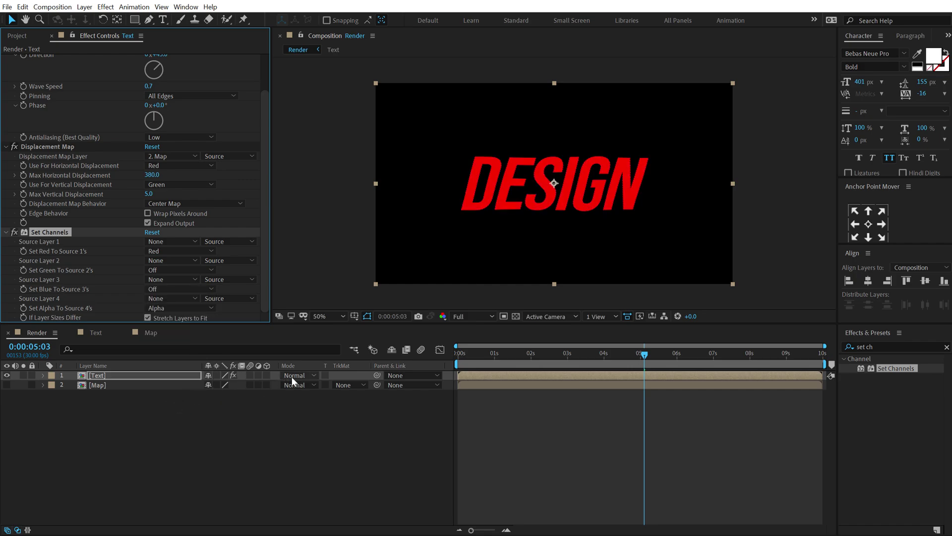
click(314, 375)
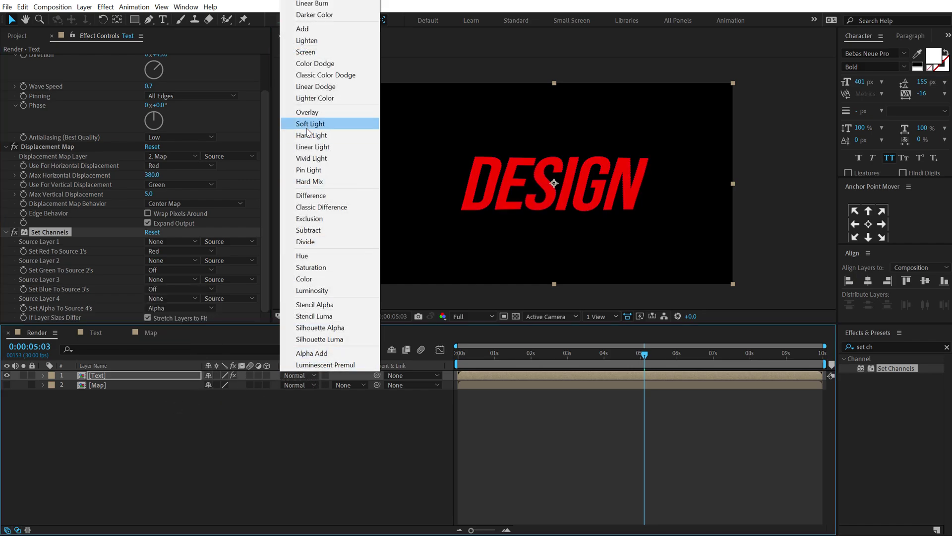
click(305, 52)
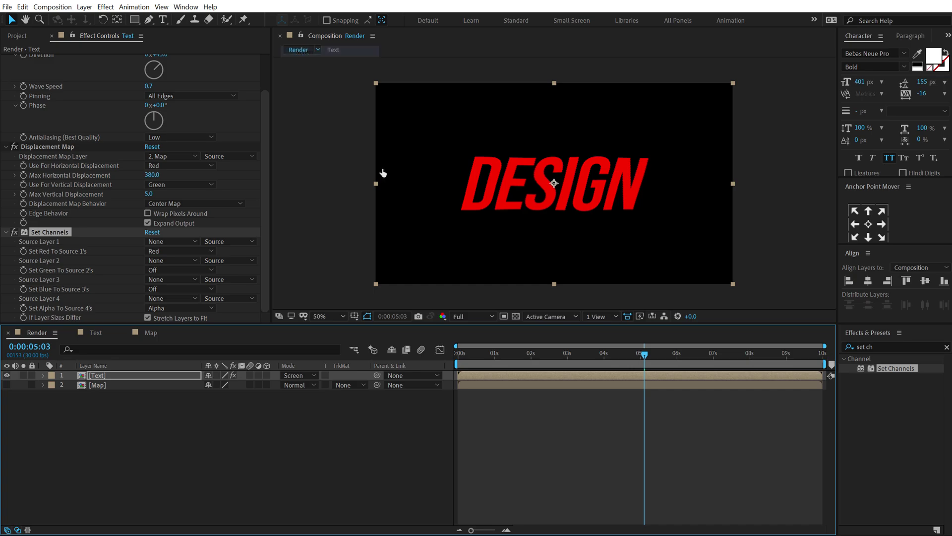
click(118, 374)
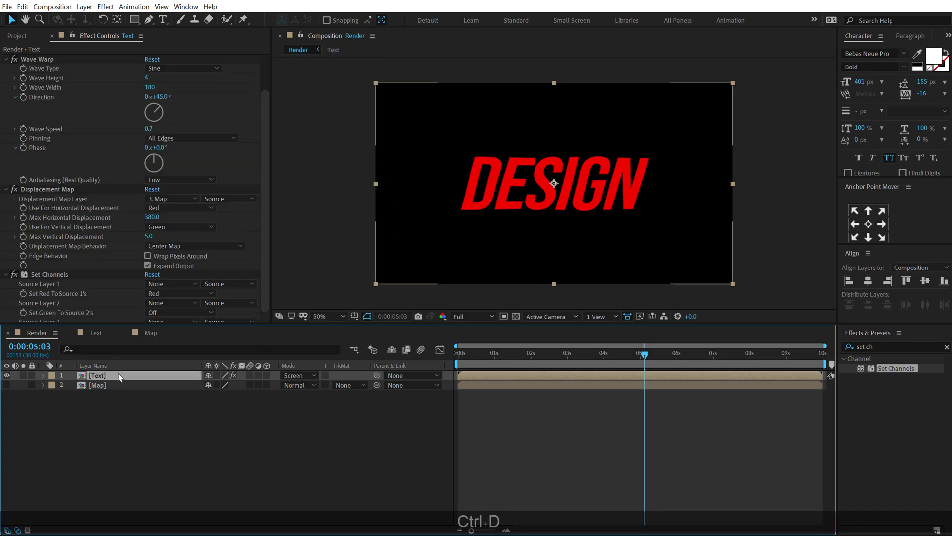
- Duplicate the Text layer and set the copy's Set Channels to red Off, green Green
key(ctrl+d)
click(96, 385)
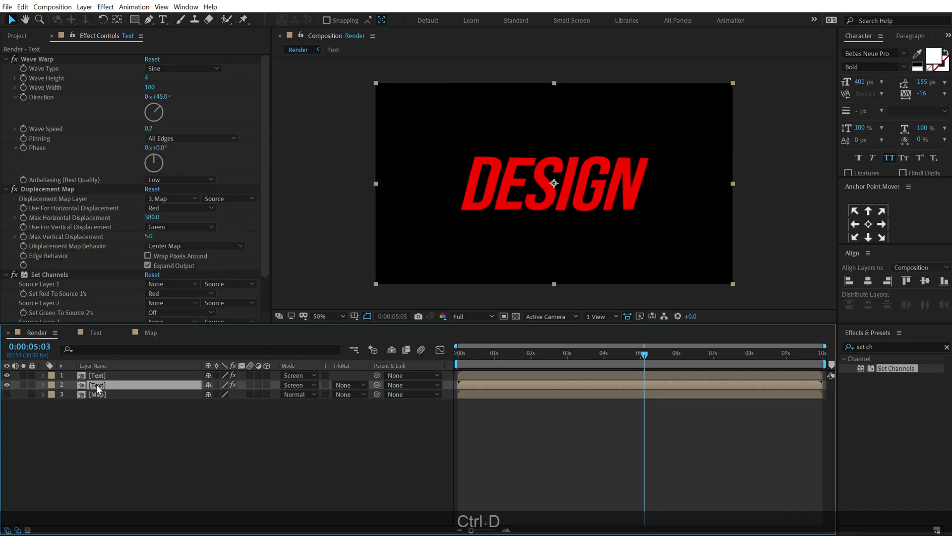
scroll(266, 177, down, 2)
click(161, 252)
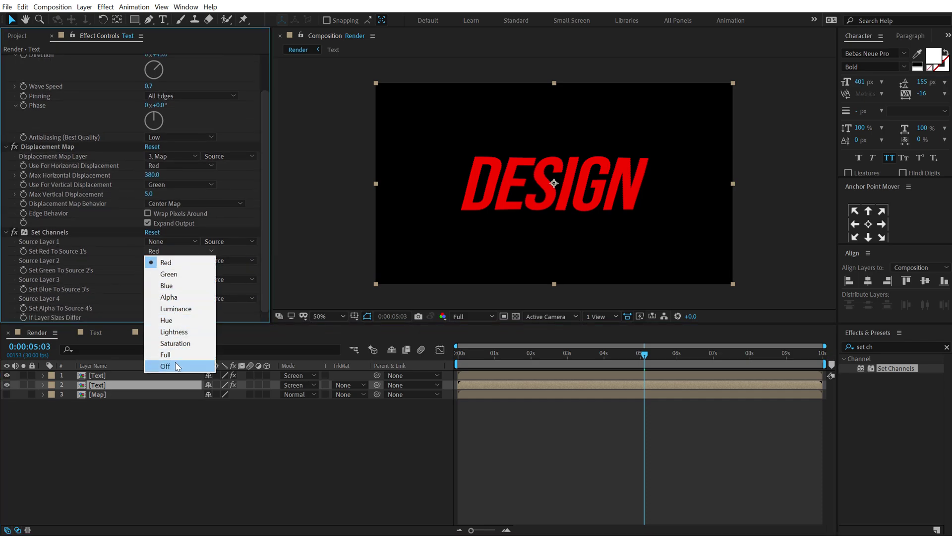
click(175, 365)
click(165, 271)
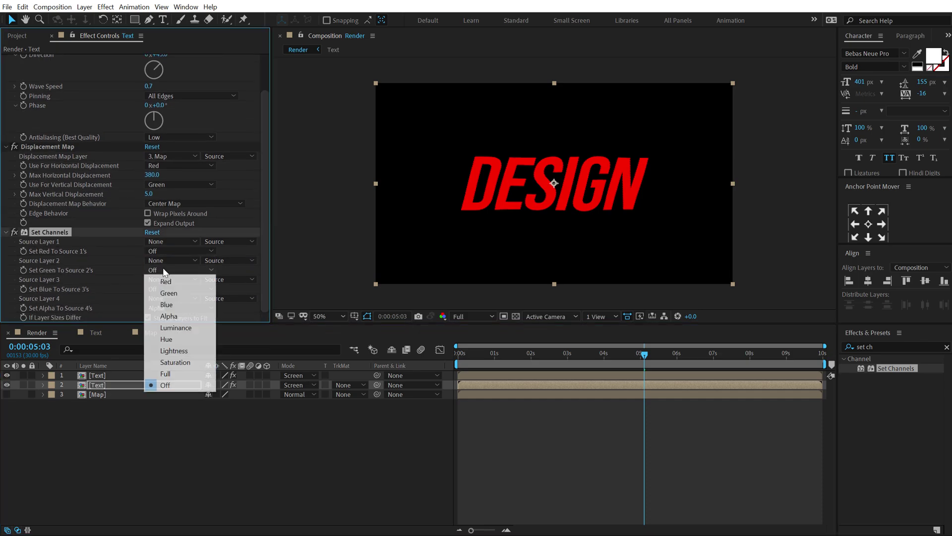
click(169, 294)
- Set the copy's Wave Warp wave height to 6
scroll(257, 74, up, 2)
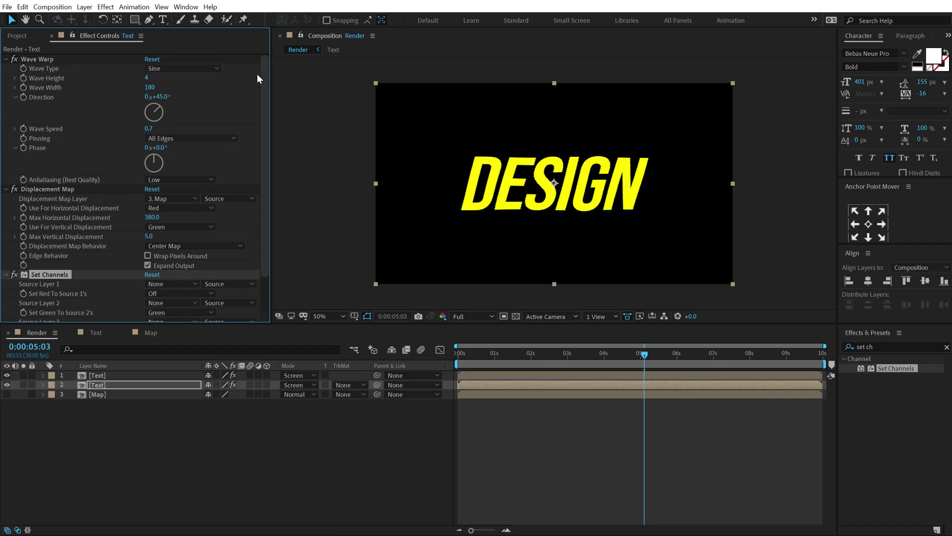
click(146, 79)
text(6)
key(Return)
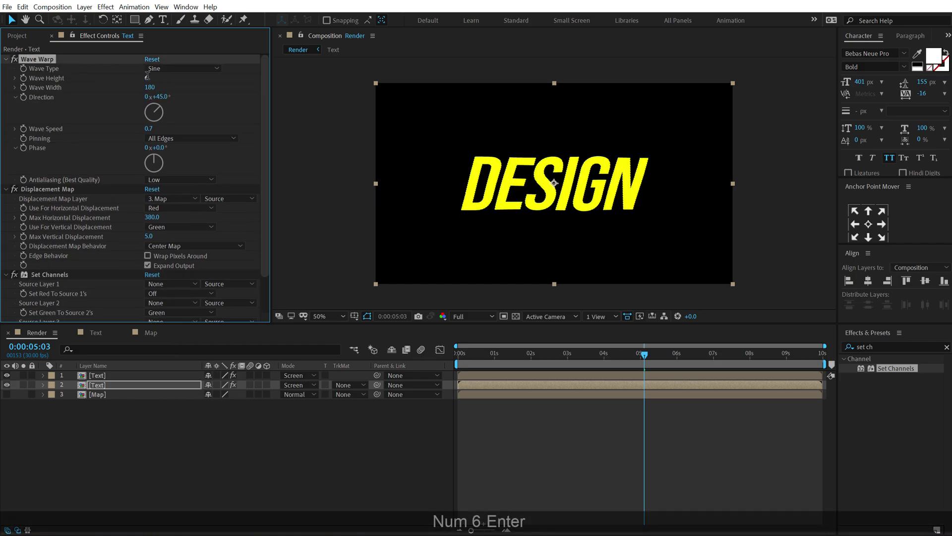
click(160, 97)
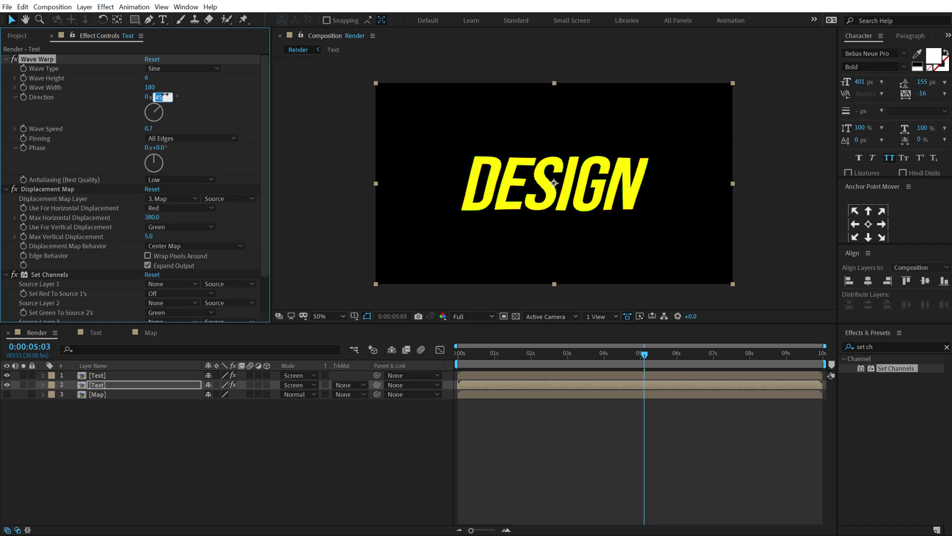
- Set the copy's Wave Warp direction to 40° and phase to 75°
text(40)
key(Return)
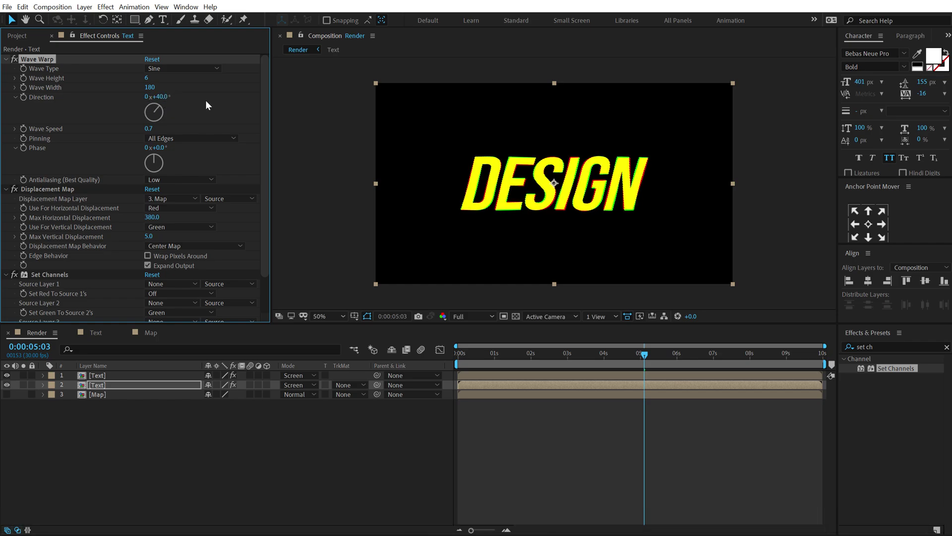
click(158, 148)
text(75)
key(Return)
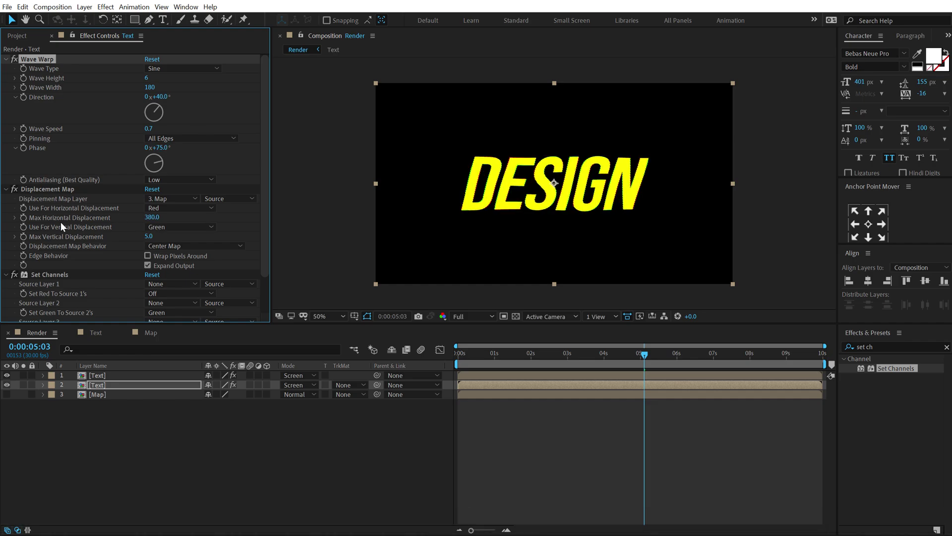
- Set Max Horizontal Displacement to 150 and scrub the timeline to preview the red-green split
click(154, 218)
text(150)
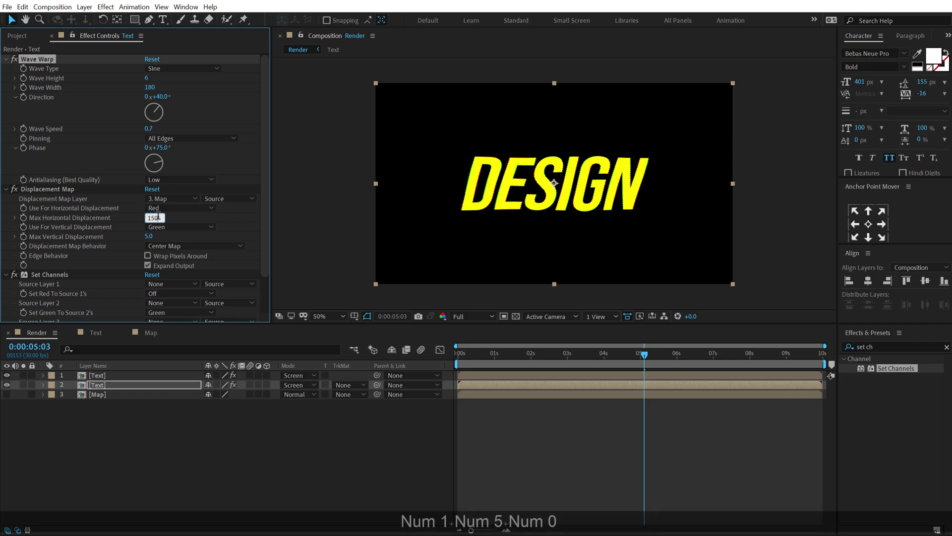
key(Return)
drag(469, 358, 615, 351)
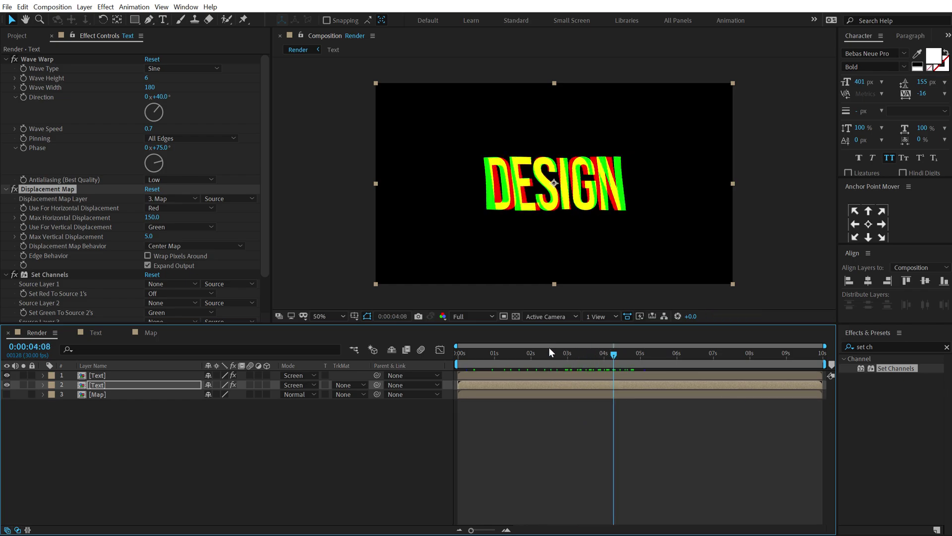
click(128, 386)
- Duplicate the green copy and set its channels to green Off, blue Blue
key(ctrl+d)
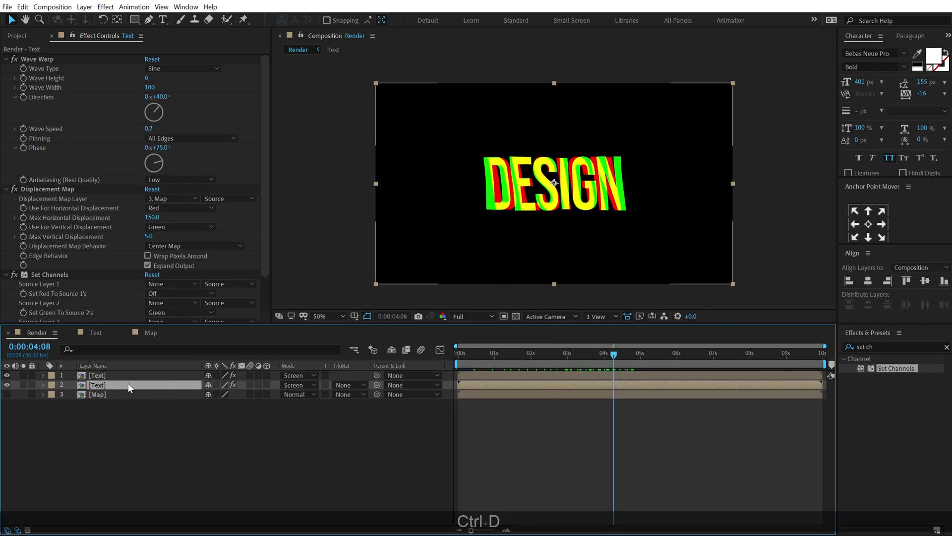
click(102, 395)
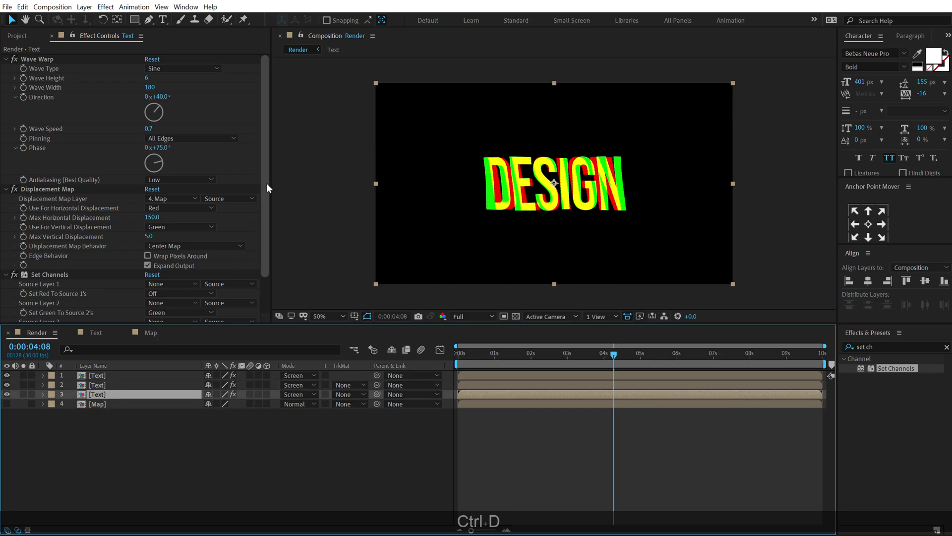
drag(266, 183, 259, 291)
click(172, 268)
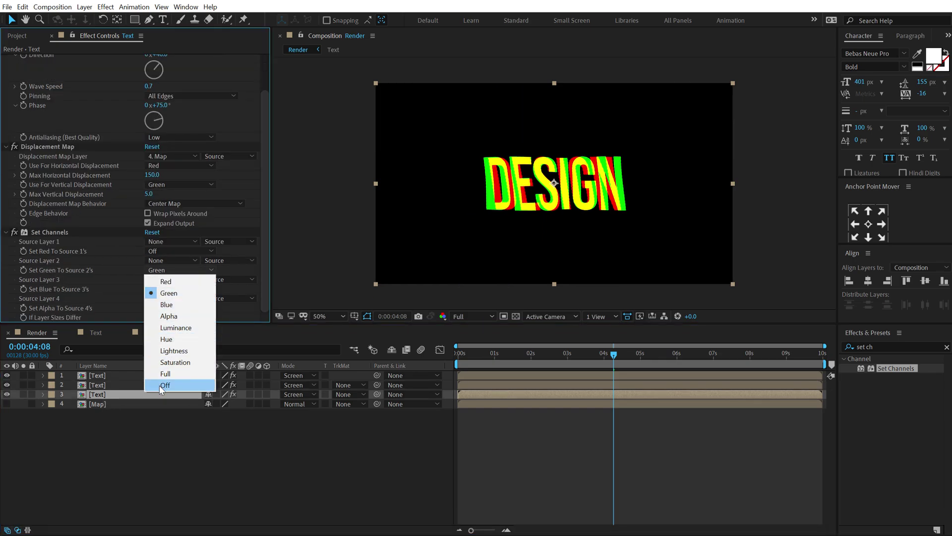
click(159, 385)
click(164, 290)
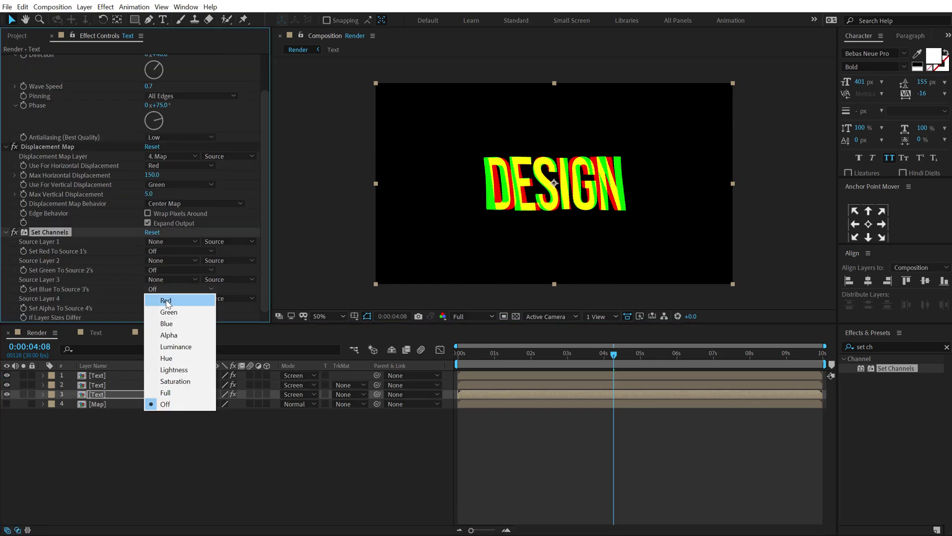
click(169, 323)
scroll(43, 75, up, 2)
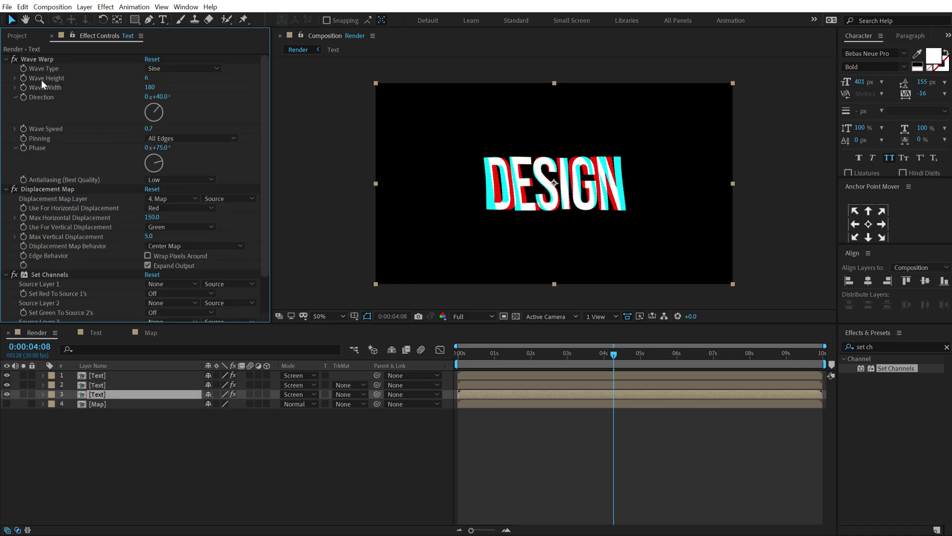
- Give the blue copy Wave Warp height -3 and width 200
click(146, 78)
text(-3)
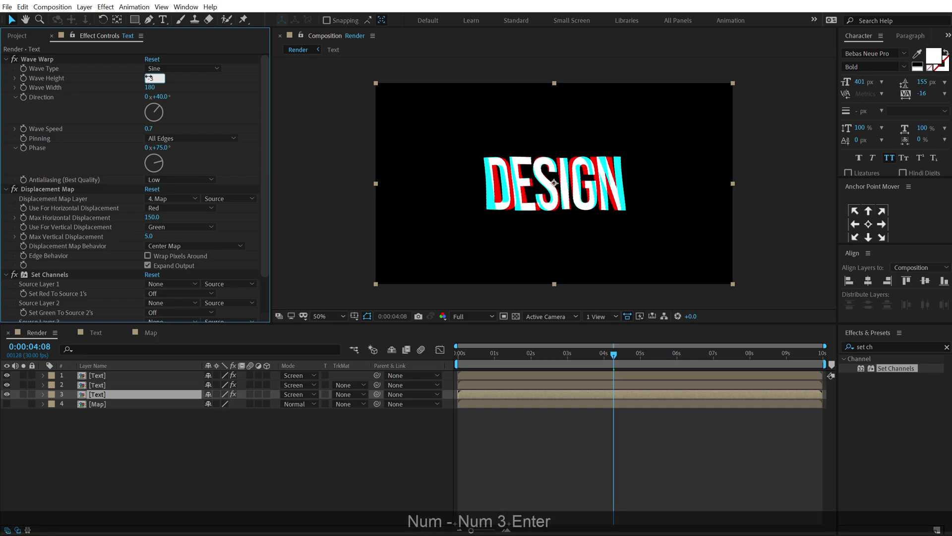
key(Tab)
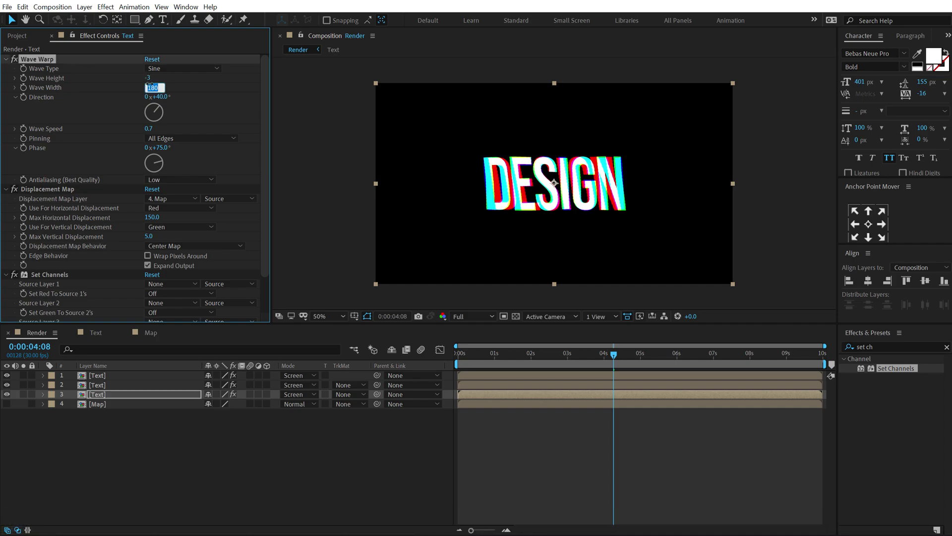
text(200)
key(Return)
- Set phase to 125° and Max Horizontal Displacement to 50, then scrub to preview
click(163, 148)
text(125)
key(Return)
click(151, 217)
text(50)
key(Return)
drag(469, 353, 597, 356)
right_click(125, 435)
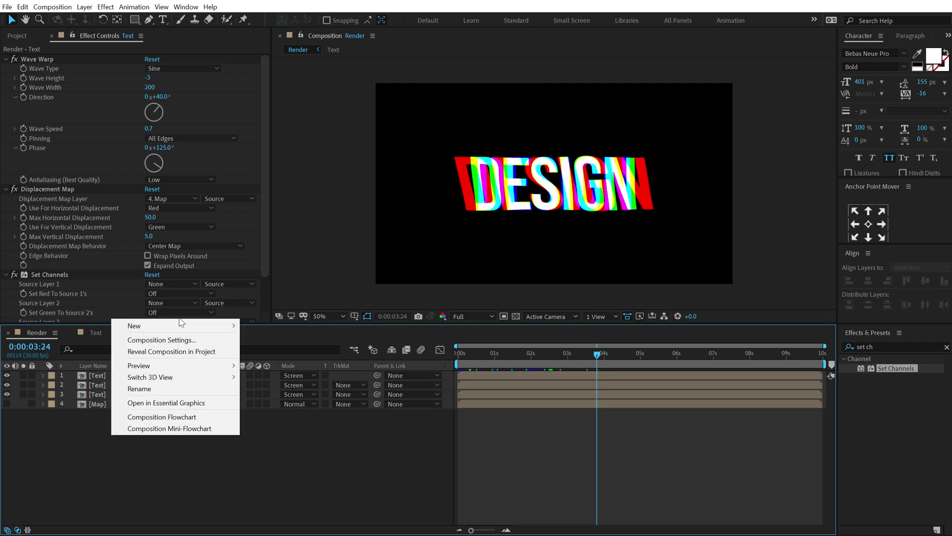
- Add a new adjustment layer named Blur
mouse_move(191, 325)
click(281, 408)
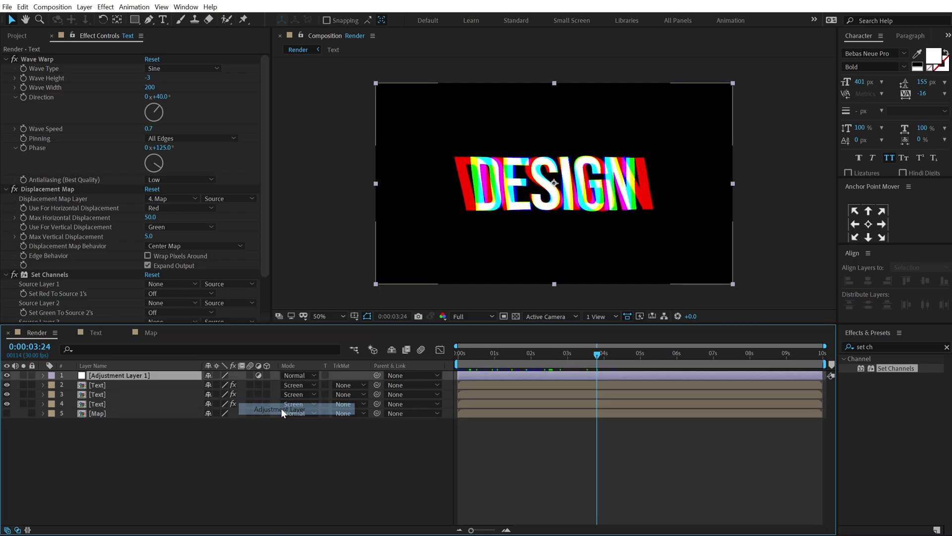
key(Return)
text(Blur)
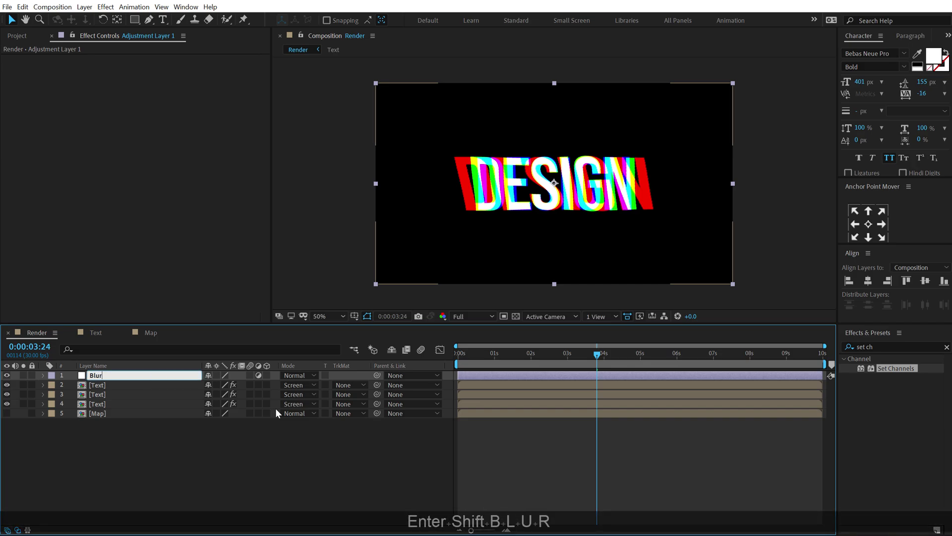
key(Return)
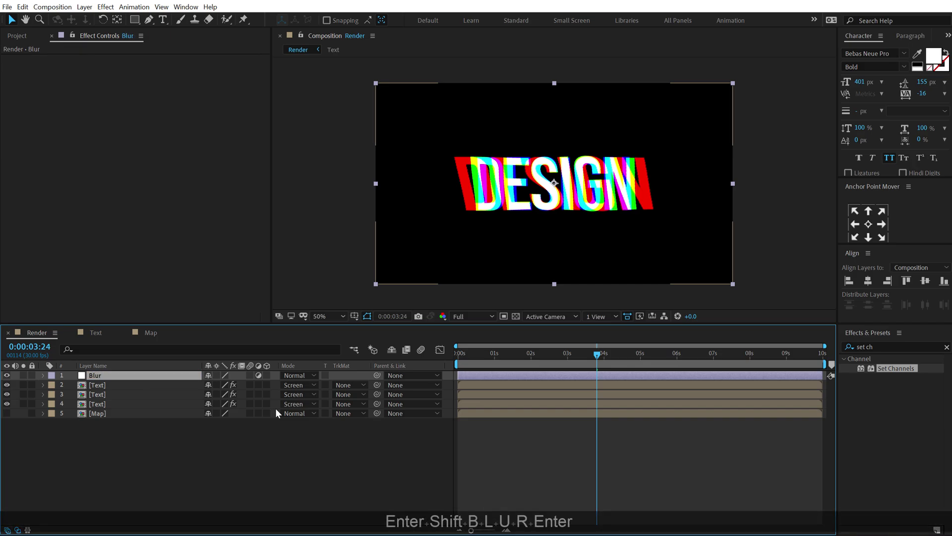
- Apply Camera Lens Blur to the Blur layer with a blur radius of 50
key(ctrl+5)
text(camer)
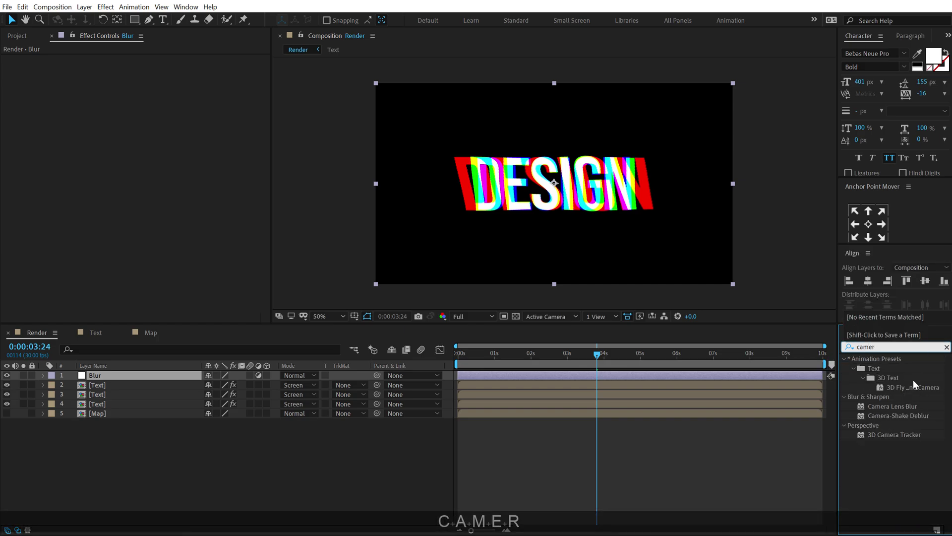
click(886, 404)
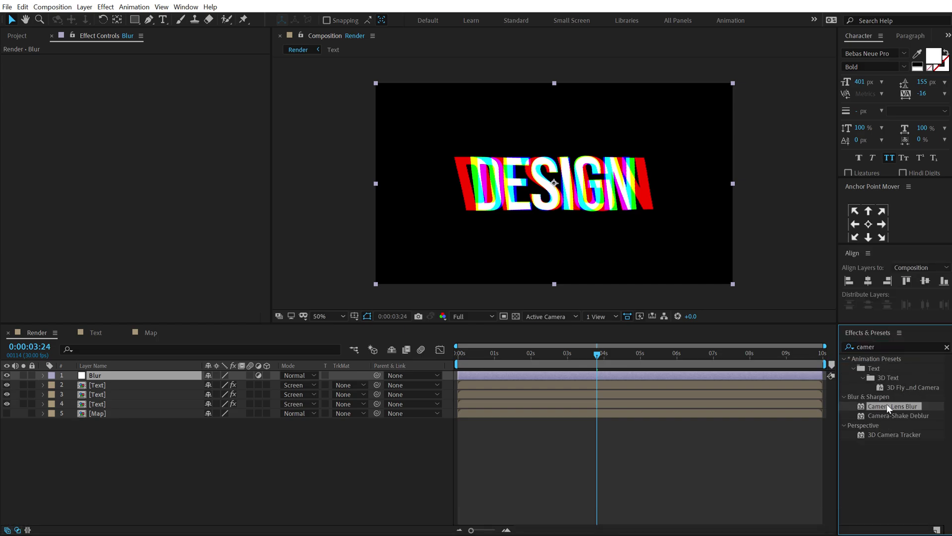
double_click(888, 404)
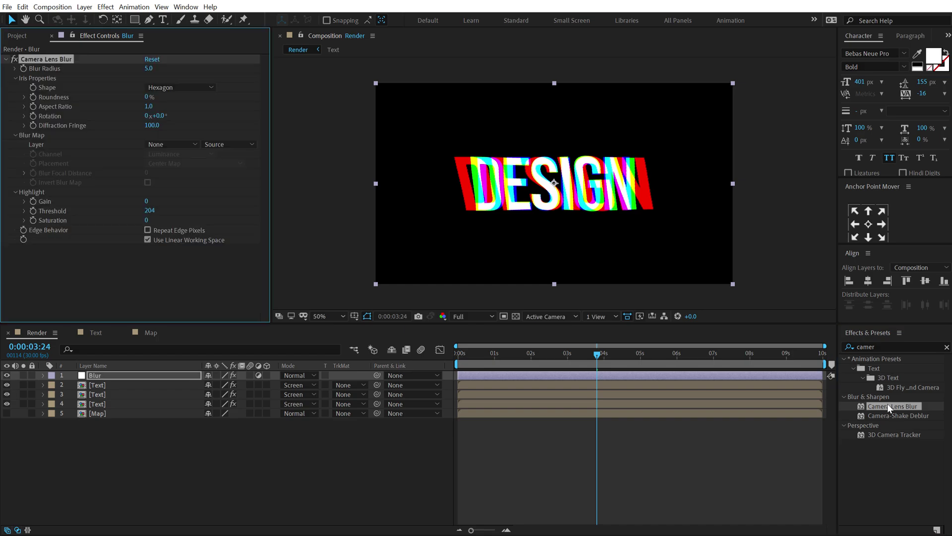
click(150, 69)
text(50)
key(Return)
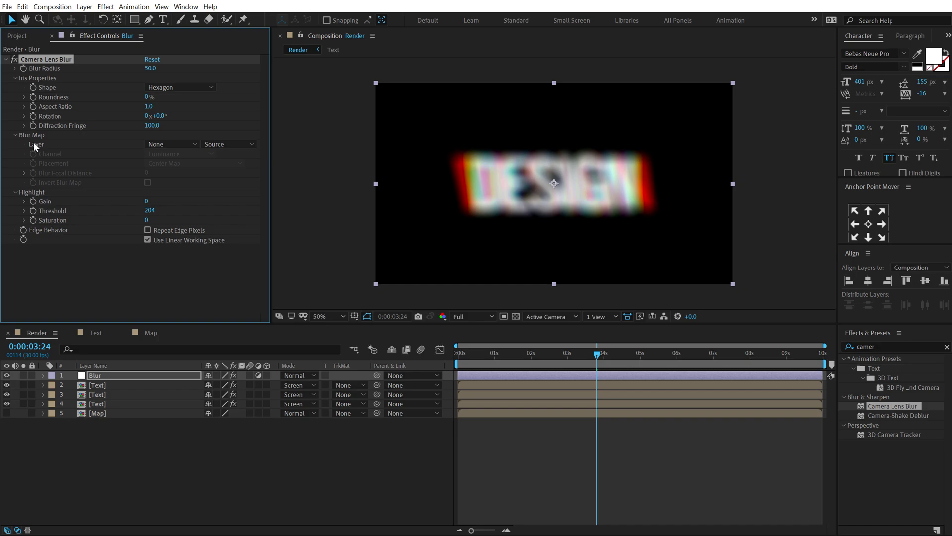
- Create a new composition named Blur Map
click(18, 37)
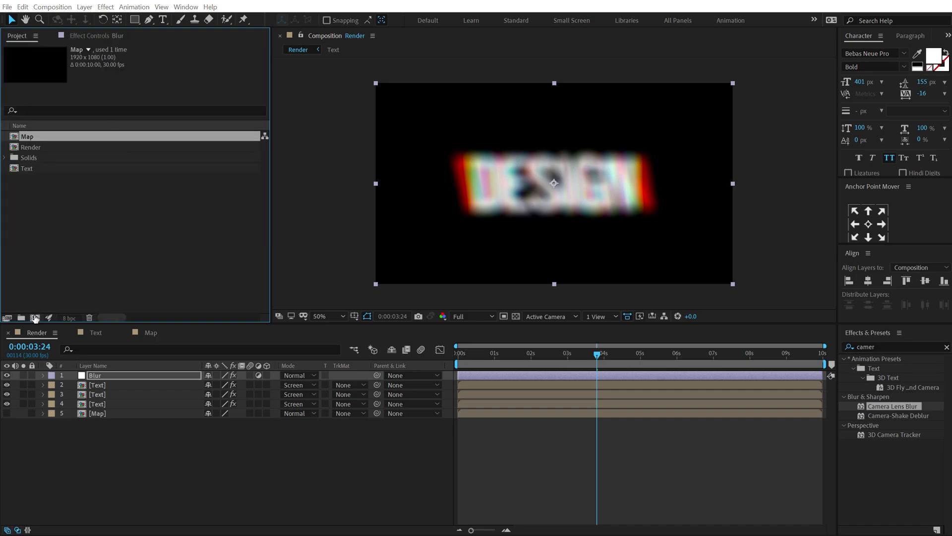
click(35, 318)
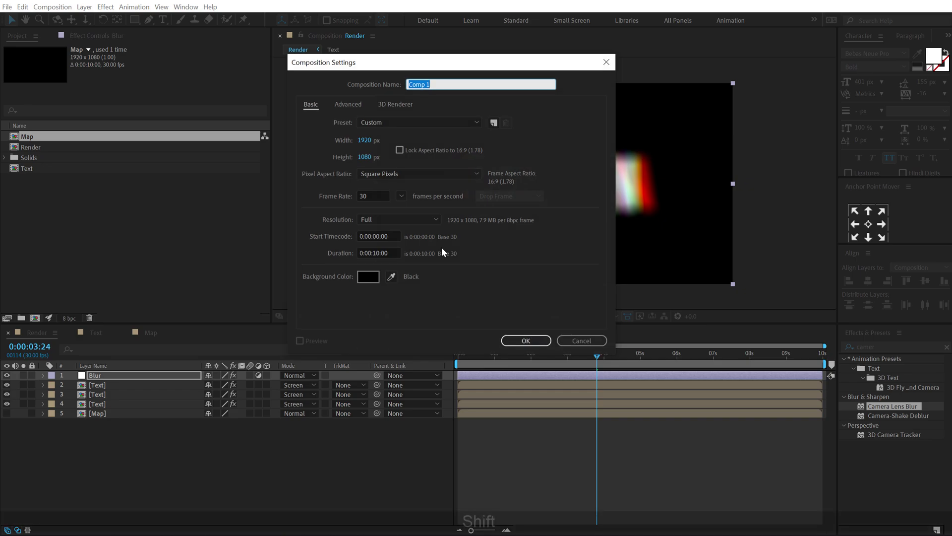
text(Blur Map)
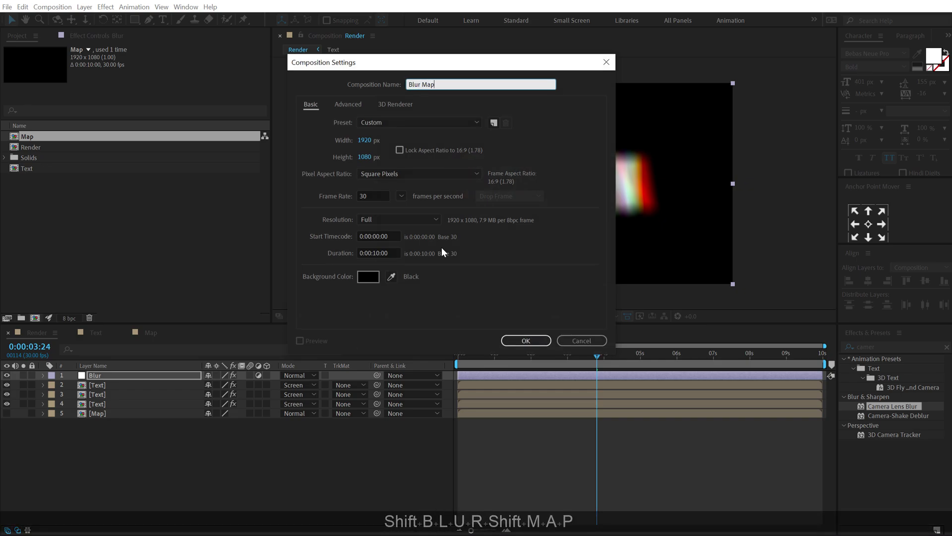
click(540, 340)
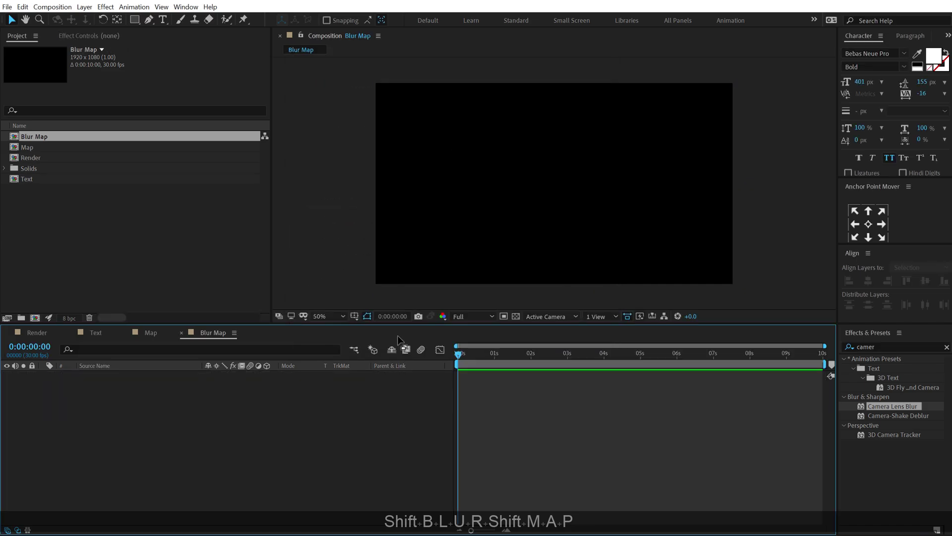
- Fill the Blur Map frame with a rectangle using a radial gradient fill
key(ctrl+y)
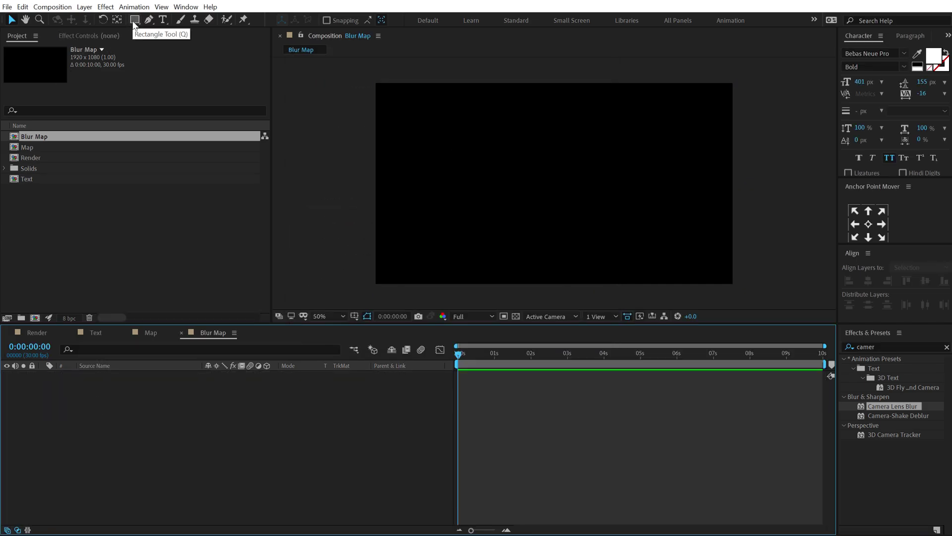
double_click(133, 21)
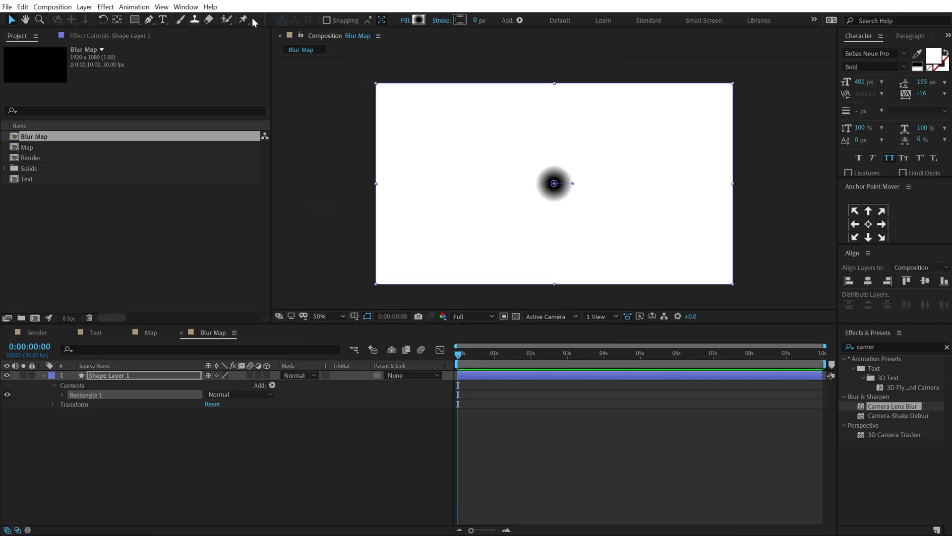
click(404, 21)
click(434, 239)
click(457, 301)
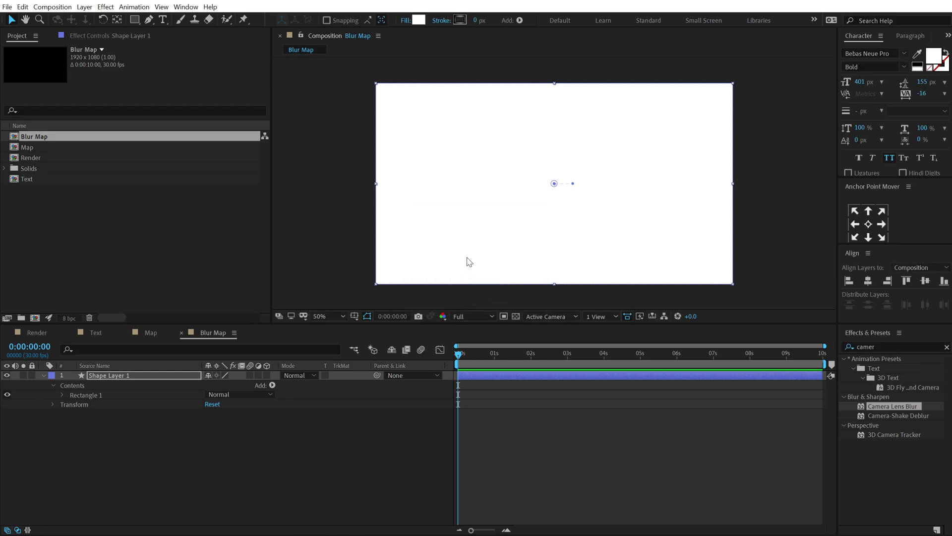
click(406, 21)
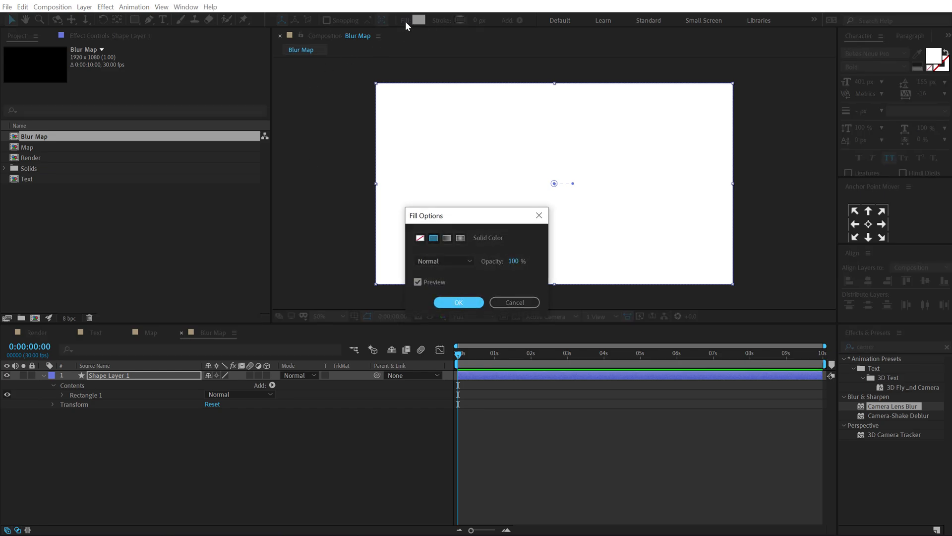
click(459, 238)
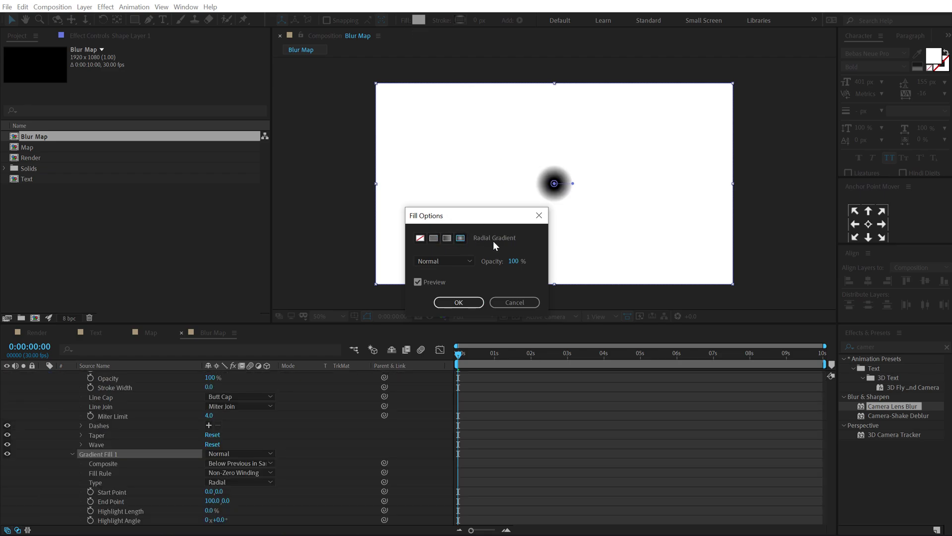
click(472, 302)
- Stretch the radial gradient across the frame and place Blur Map into the Render composition
drag(574, 185, 677, 186)
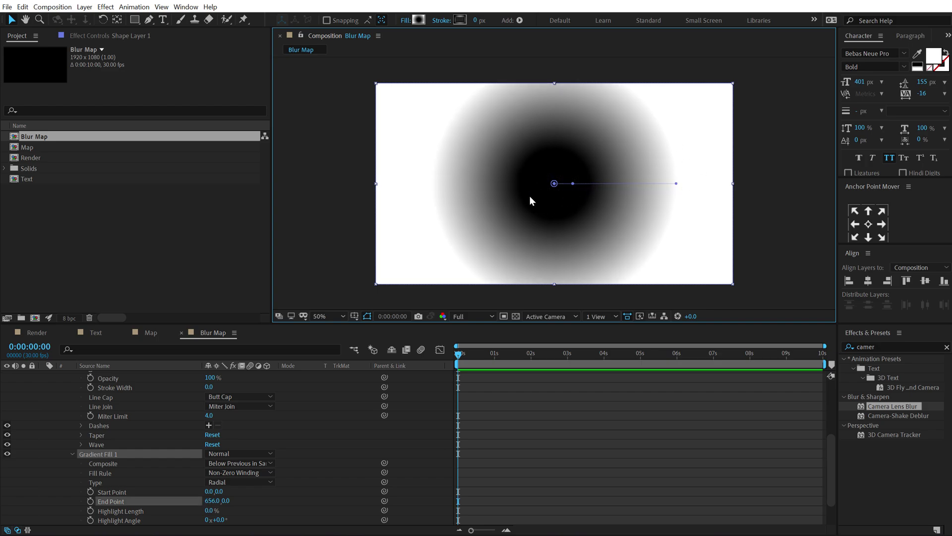
click(38, 332)
drag(39, 139, 8, 424)
- Hide the Blur Map layer and set Camera Lens Blur's blur map layer to Blur Map
click(7, 422)
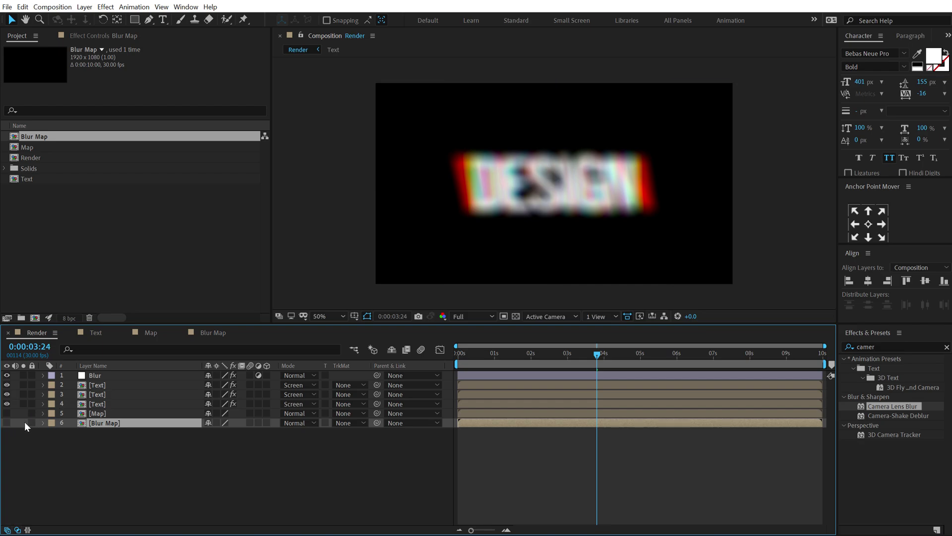
click(92, 375)
click(111, 34)
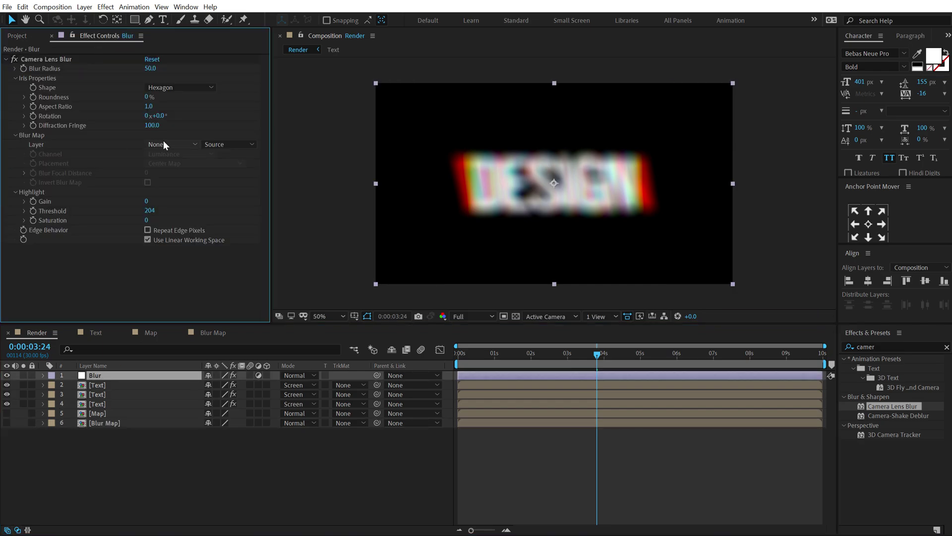
click(163, 144)
click(181, 229)
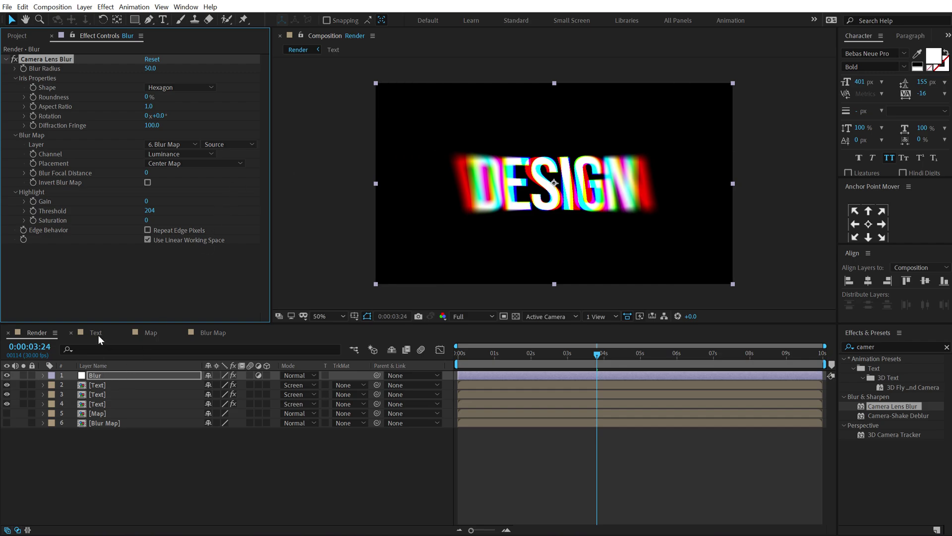
- Set the lens blur aspect ratio to 3.5, iris shape to Triangle, and lower the threshold
click(150, 107)
text(3.5)
key(KP_Enter)
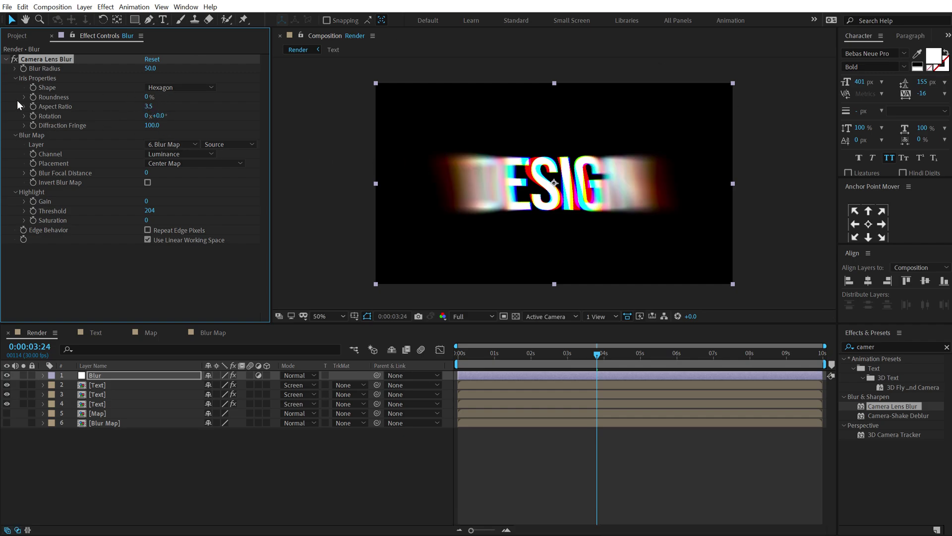
click(210, 87)
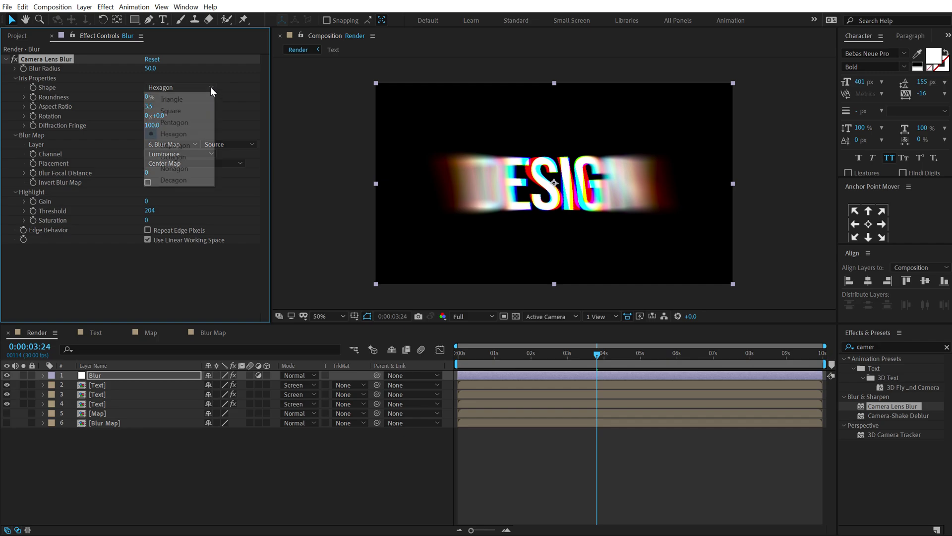
click(171, 99)
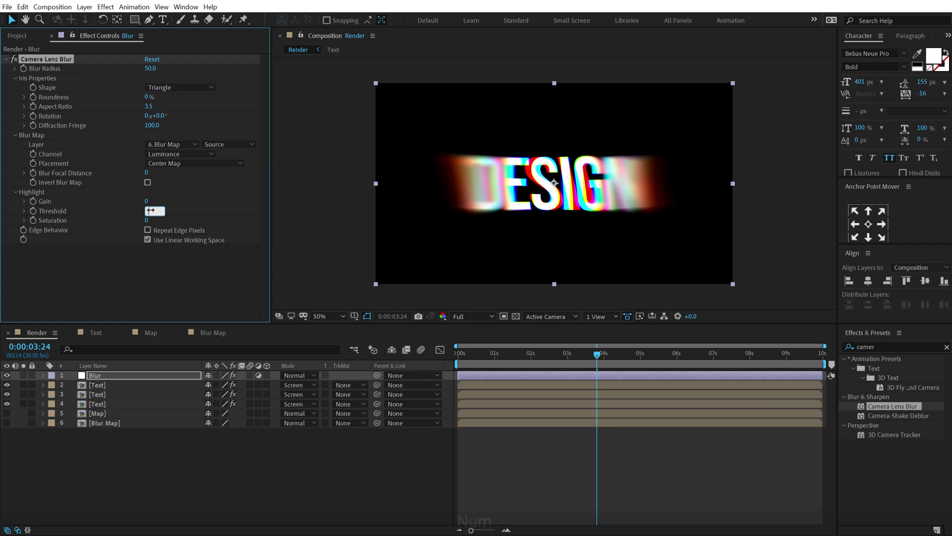
text(.8)
key(Return)
- Switch the preview to Half resolution and scrub back to check the blur
click(475, 314)
click(474, 364)
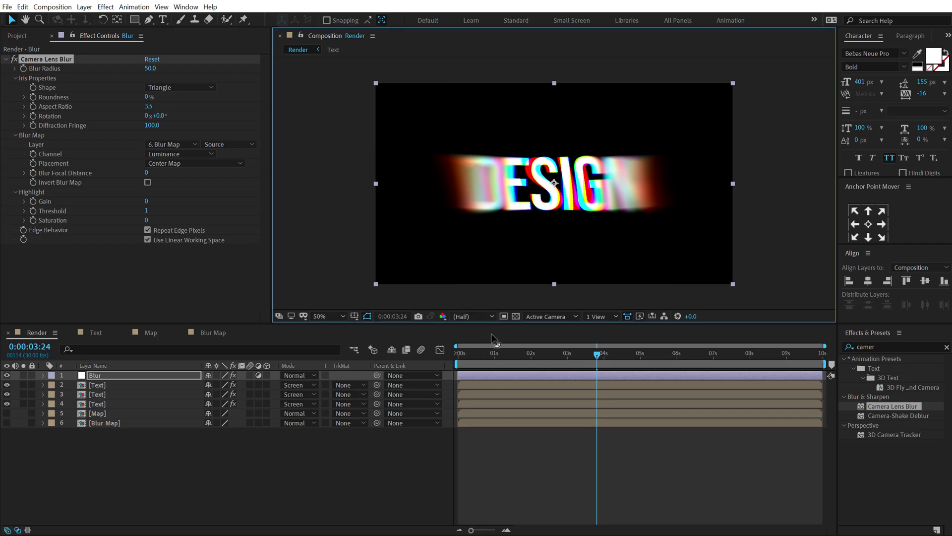
drag(479, 354, 543, 355)
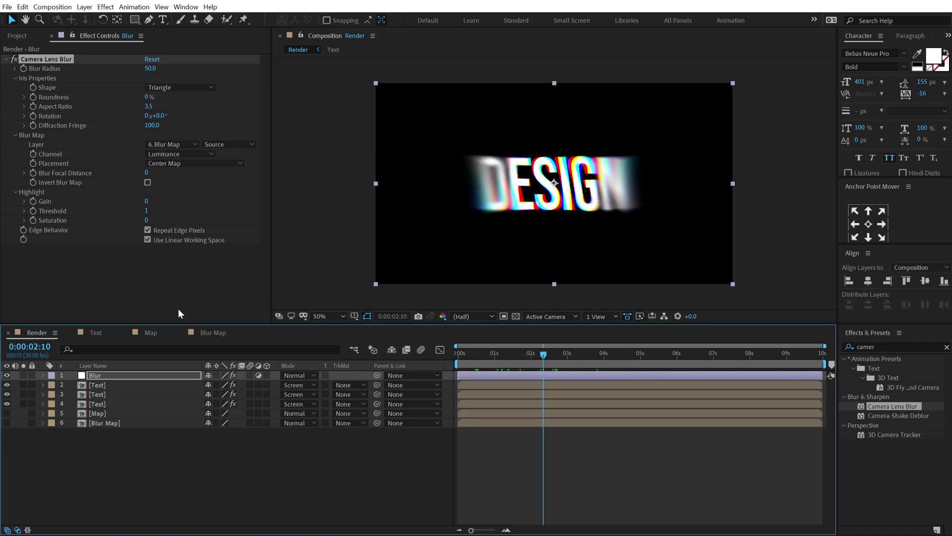
- In Blur Map, drag the gradient end point further out and shift its midpoint toward the black centre
click(217, 335)
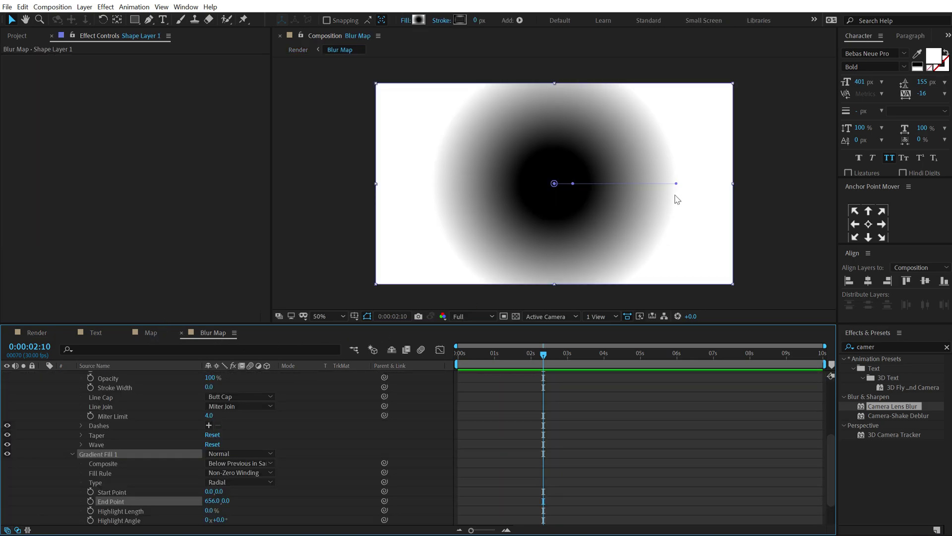
drag(676, 183, 707, 185)
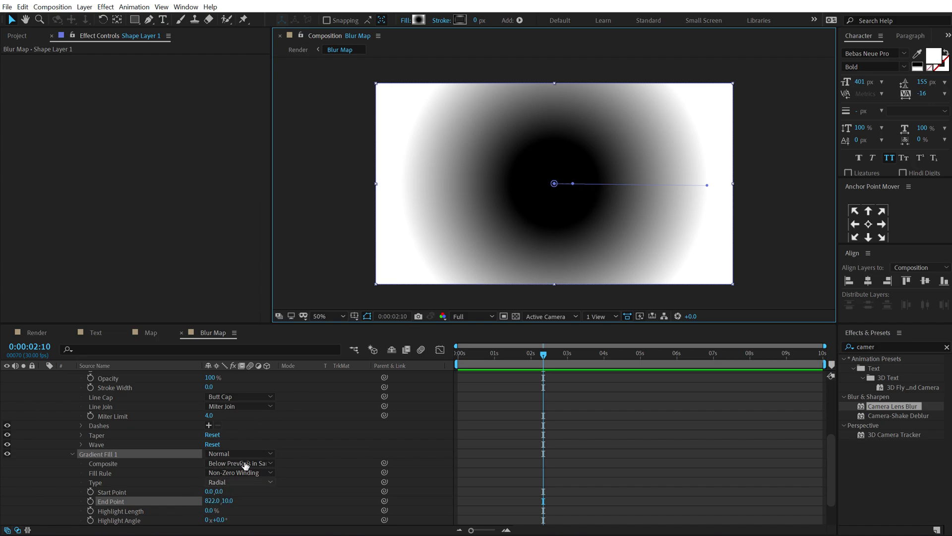
click(320, 436)
scroll(127, 415, down, 2)
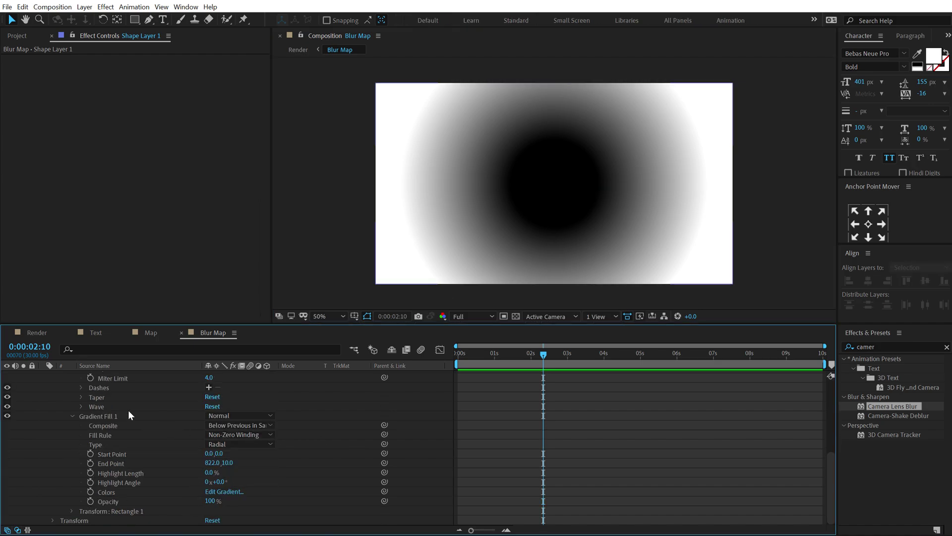
click(224, 491)
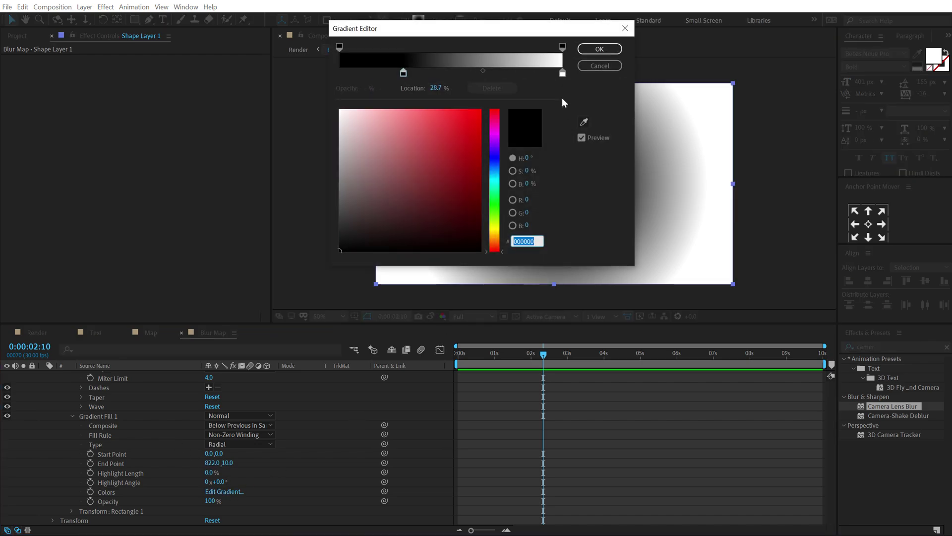
drag(403, 73, 376, 79)
click(606, 49)
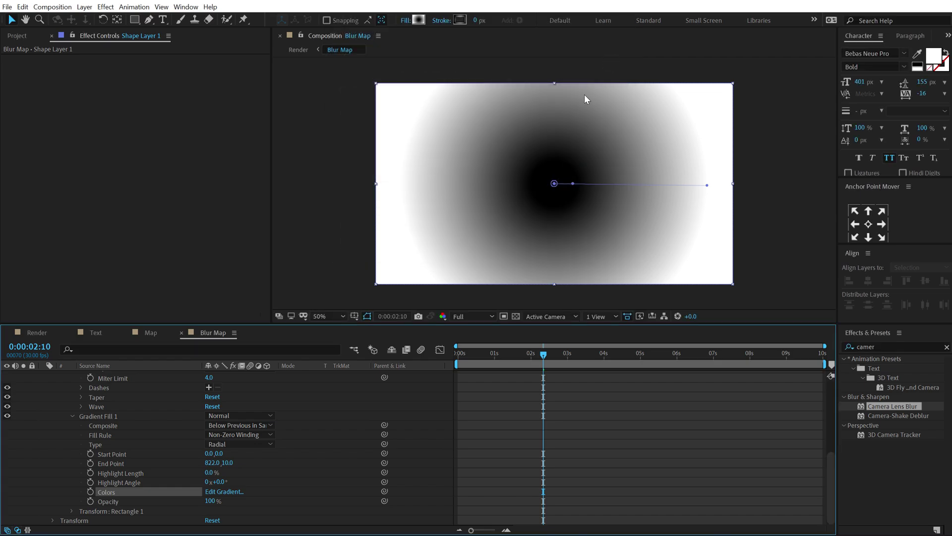
drag(707, 187, 772, 186)
click(37, 332)
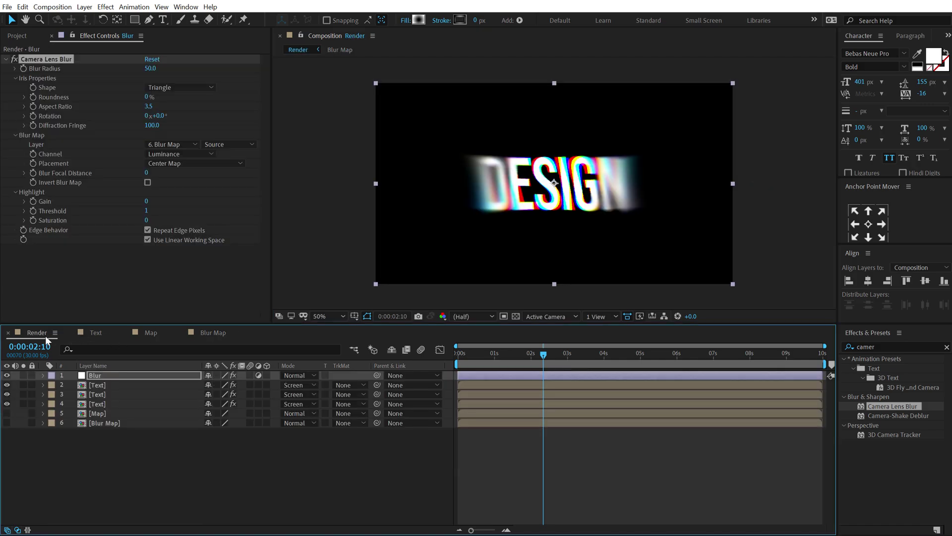
click(492, 459)
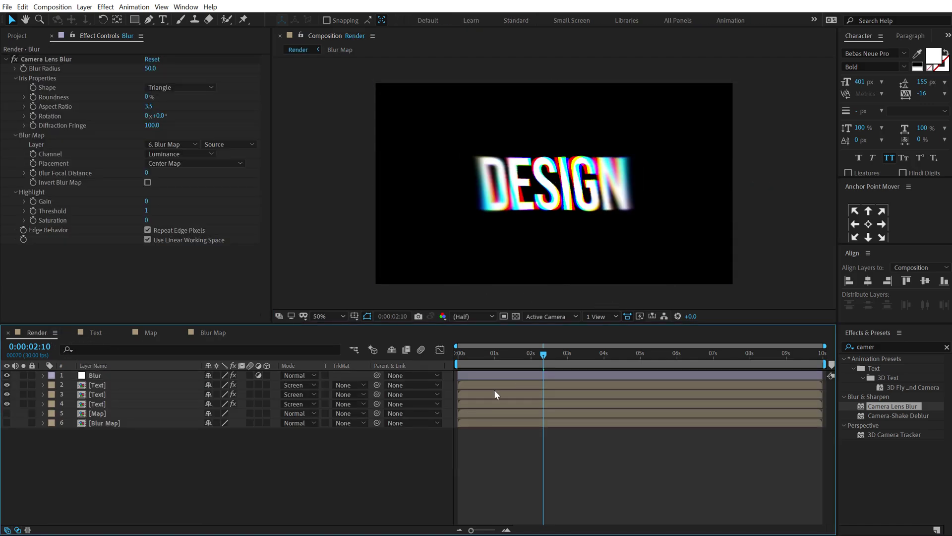
drag(473, 351, 544, 352)
click(479, 364)
drag(473, 351, 540, 351)
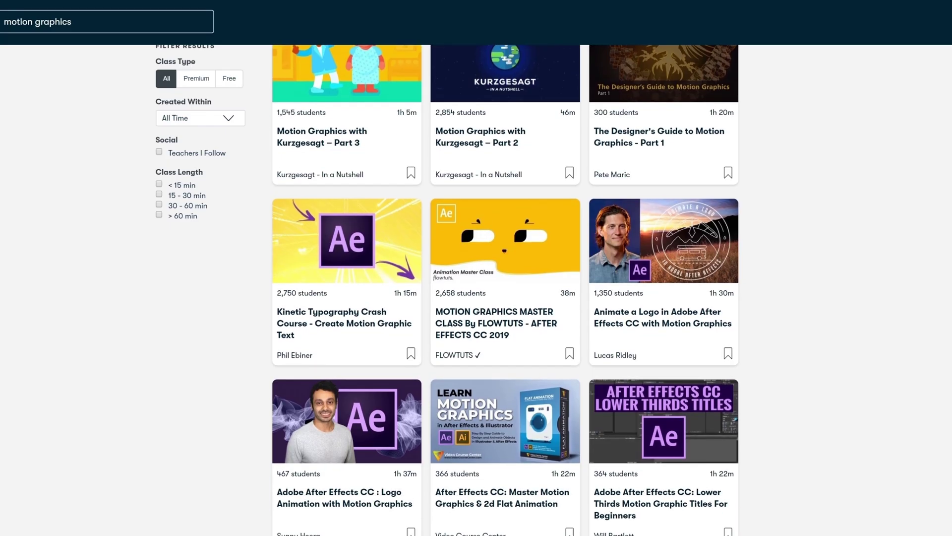
- Scroll through the Skillshare motion graphics class search results
scroll(505, 290, down, 2)
scroll(505, 290, down, 6)
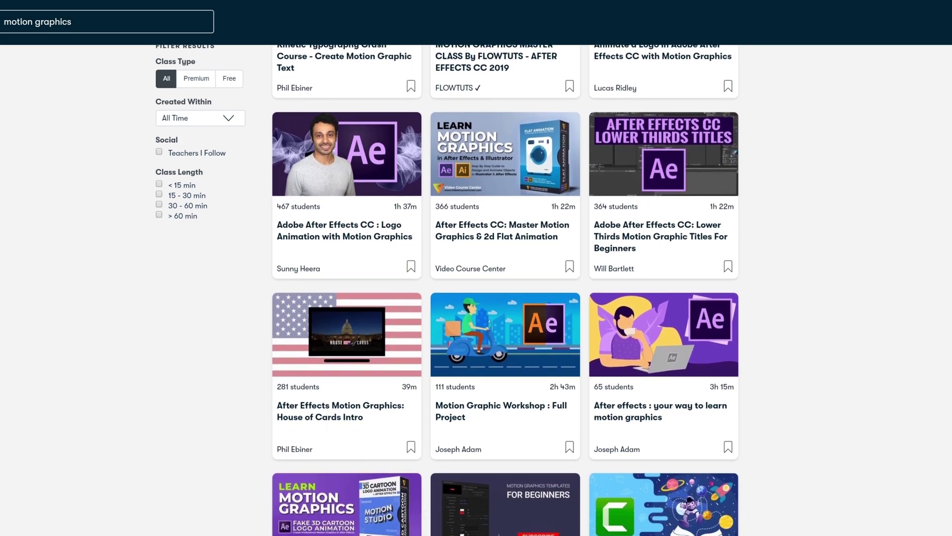
scroll(505, 290, down, 7)
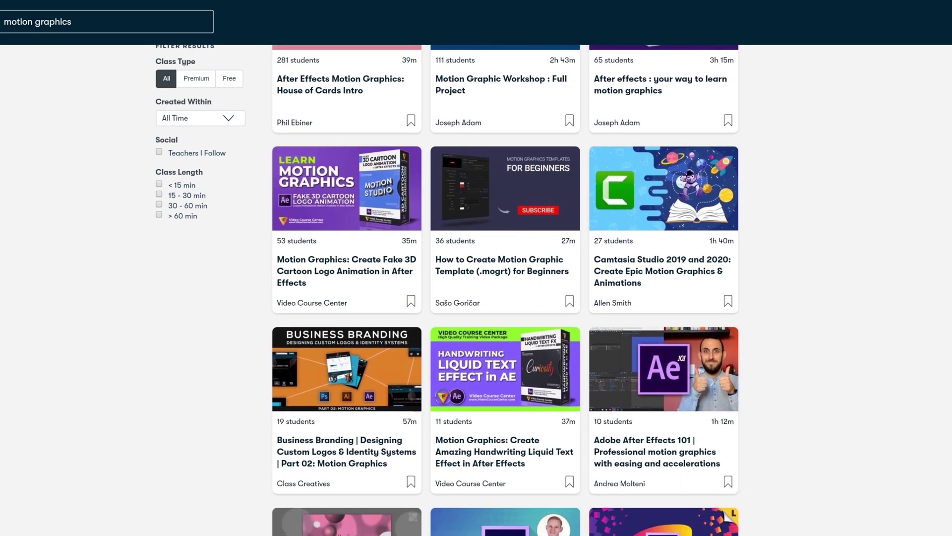
scroll(505, 290, down, 4)
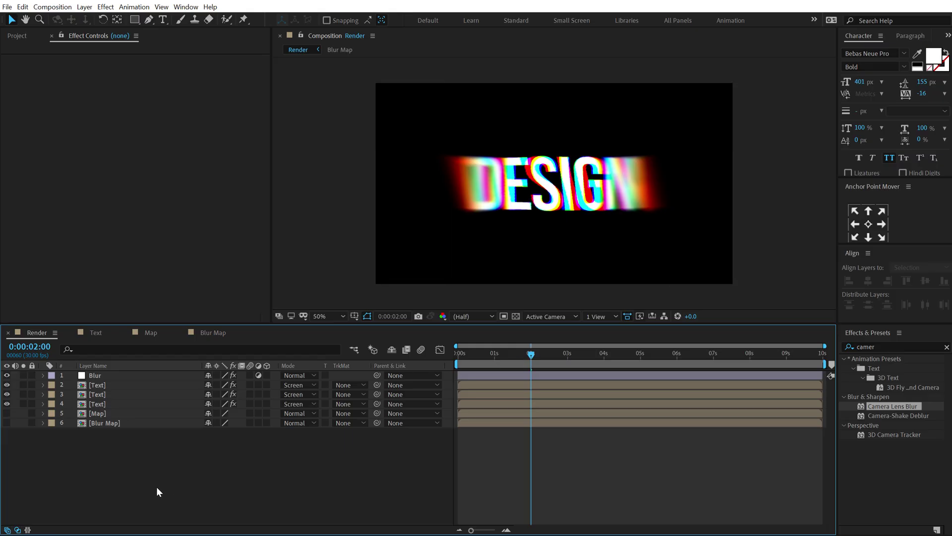
- Create a solid named BG and move it to the bottom of the layer stack
key(ctrl+y)
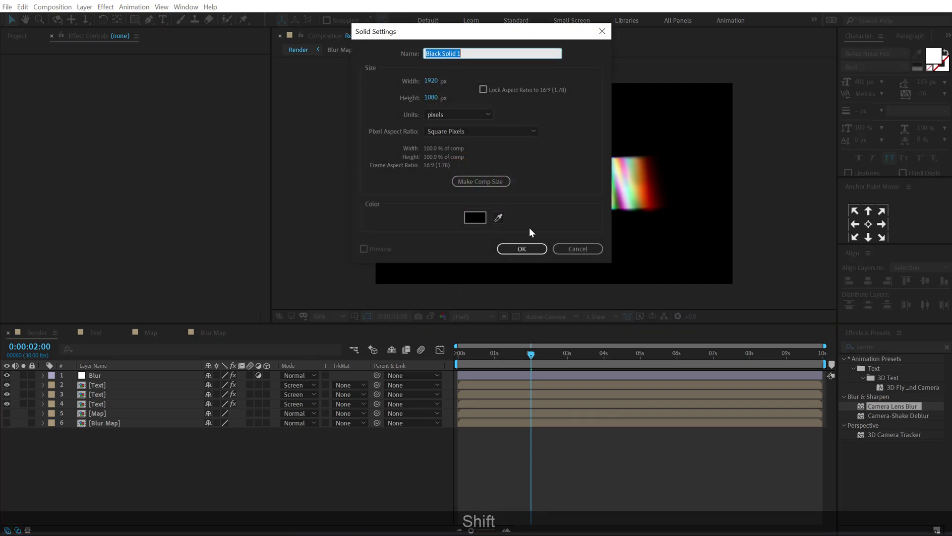
text(BG)
click(535, 251)
drag(87, 379, 105, 431)
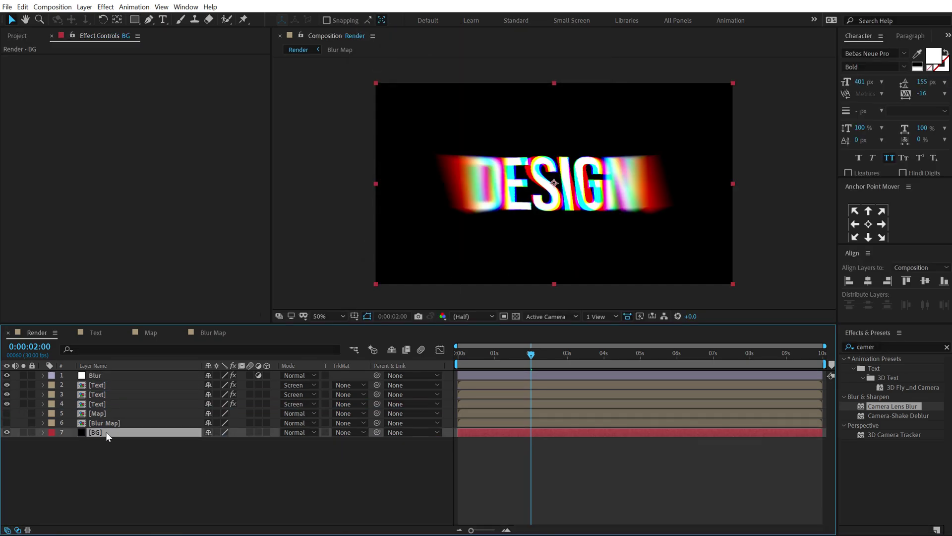
- Apply a Fill effect to BG with the dark navy colour 0D0B18
double_click(884, 345)
text(fill)
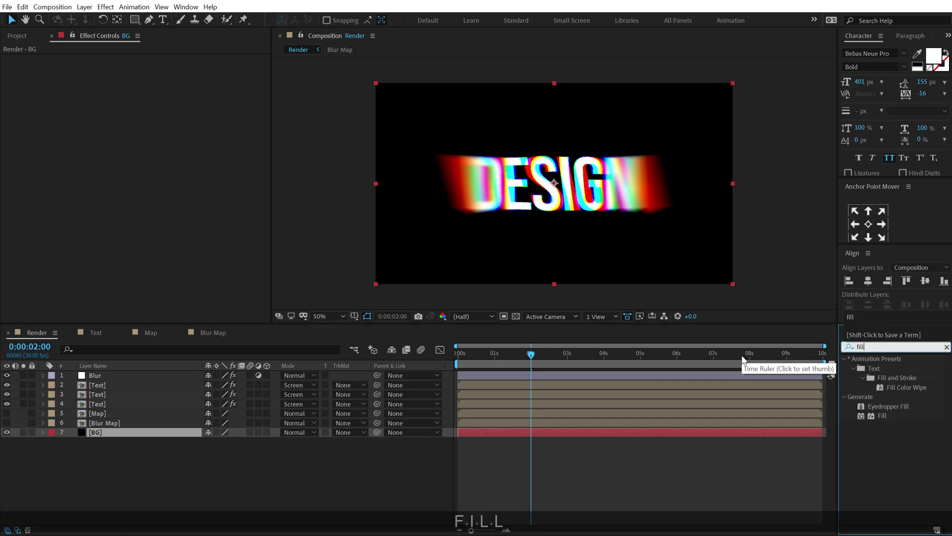
double_click(885, 414)
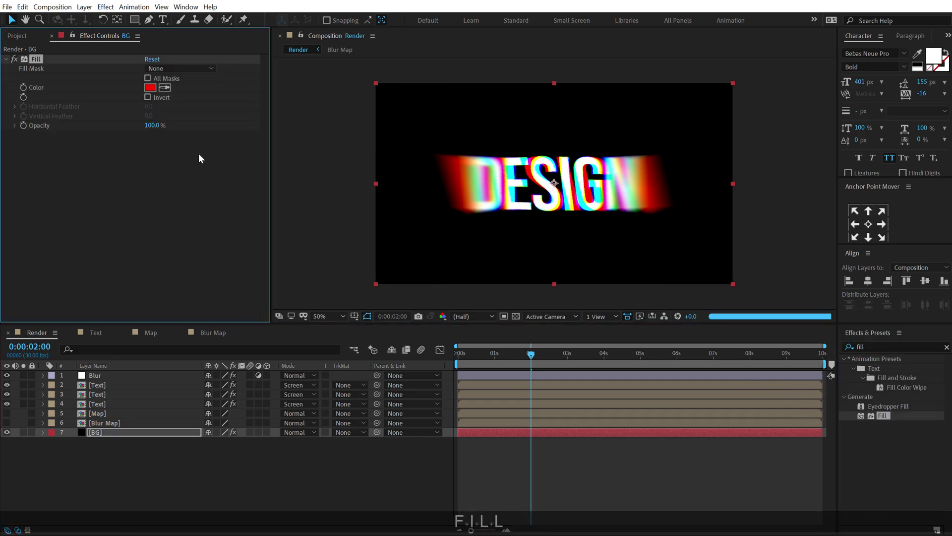
click(149, 87)
click(254, 145)
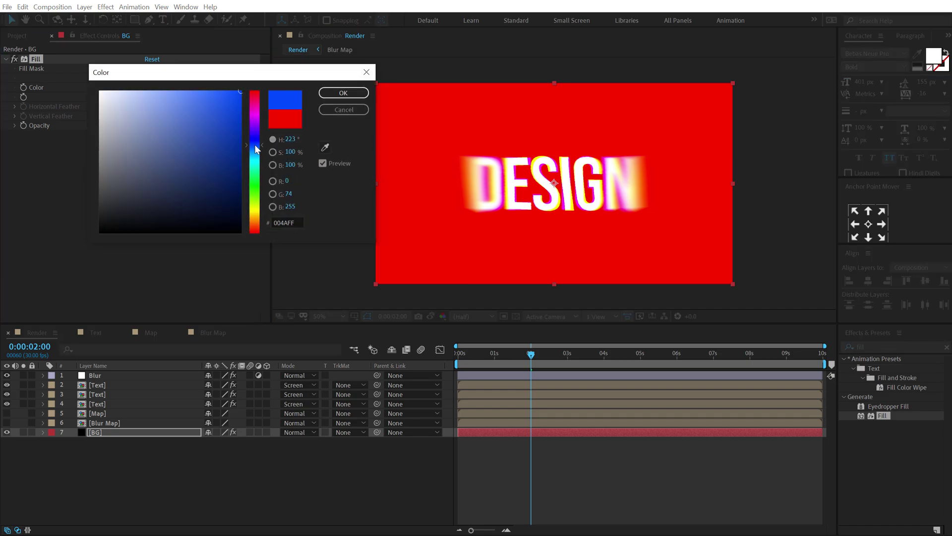
click(179, 213)
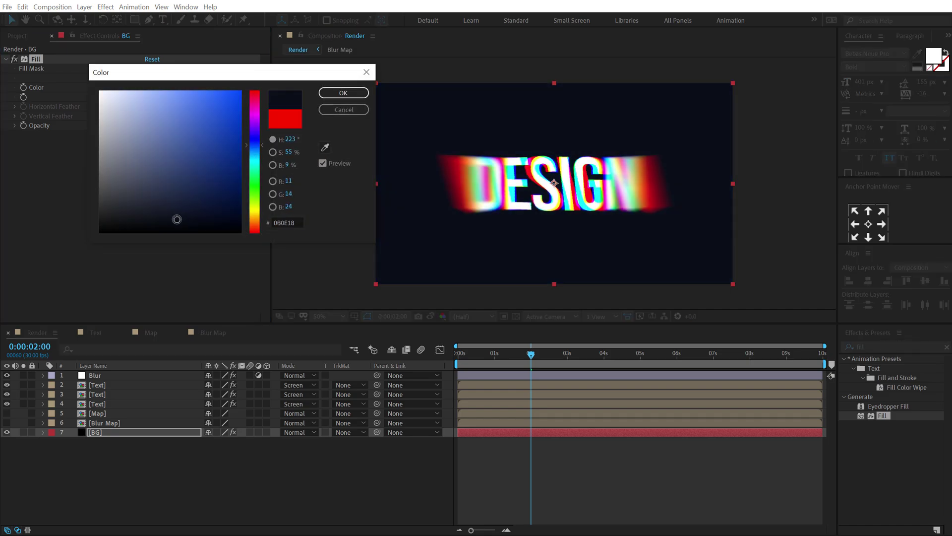
drag(254, 143, 257, 133)
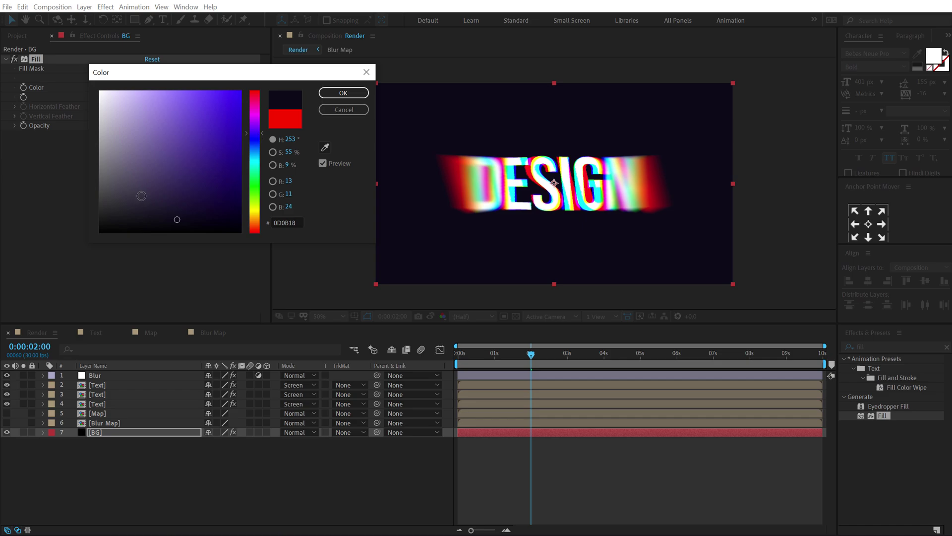
click(343, 93)
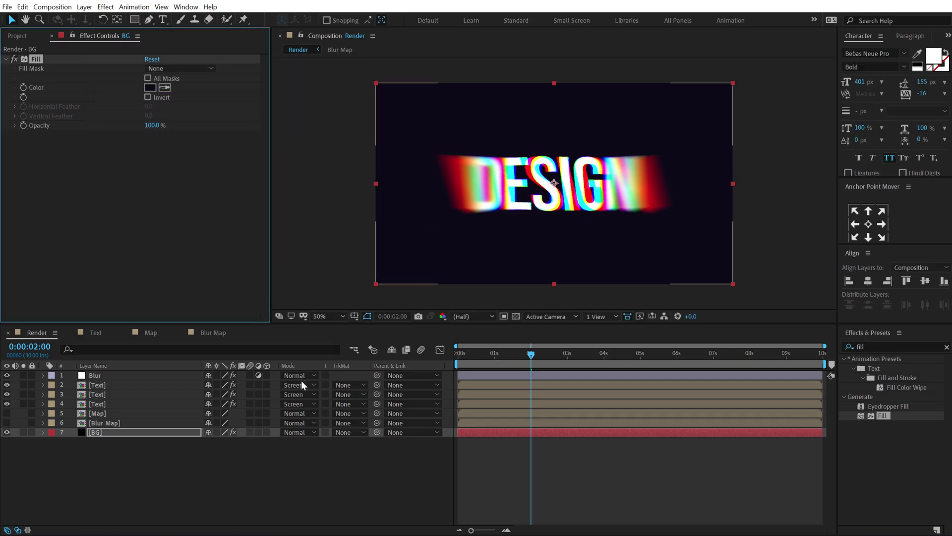
- Add a new adjustment layer named Glow at the top of the stack
right_click(127, 473)
mouse_move(193, 362)
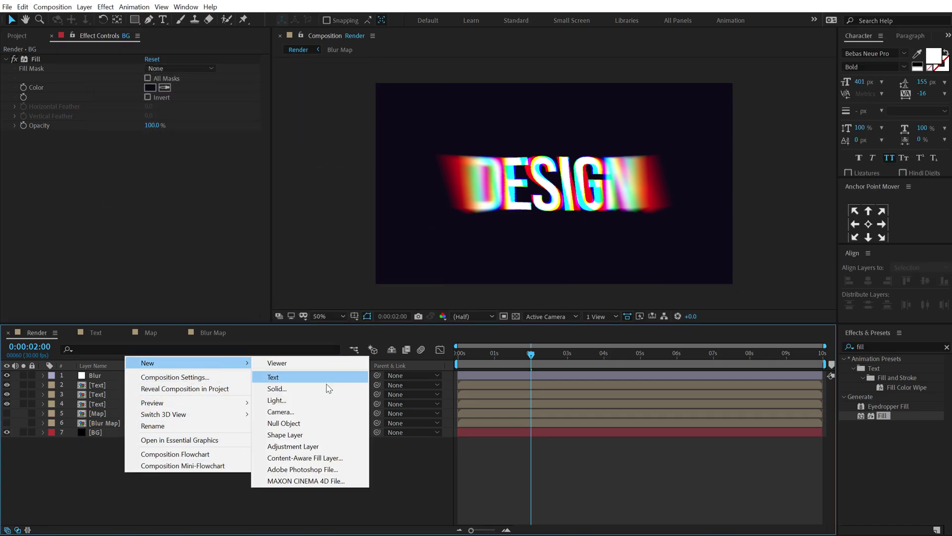
click(304, 446)
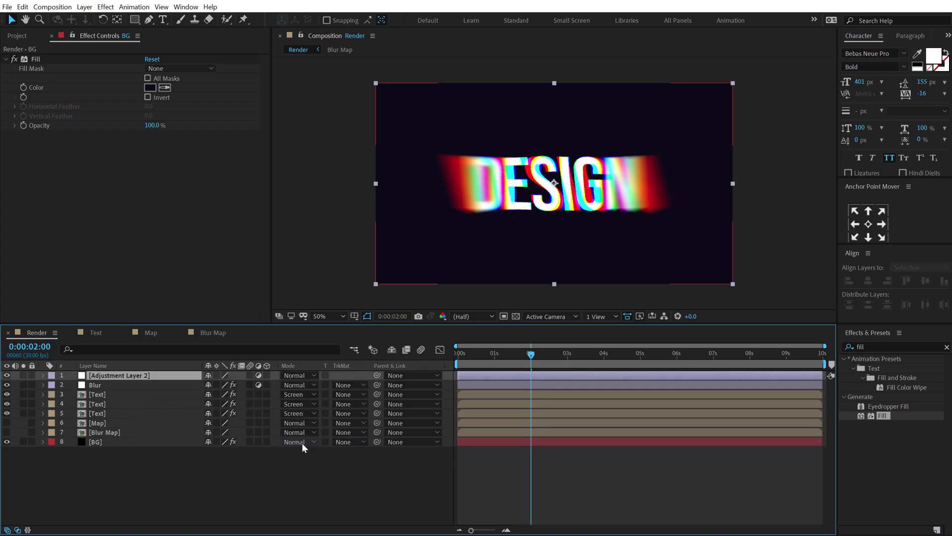
key(Return)
text(Glow)
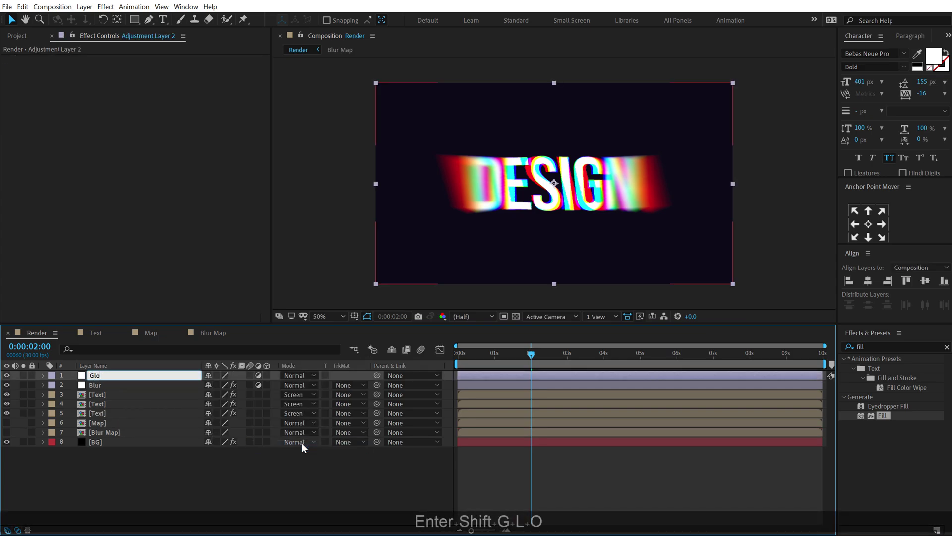
key(Return)
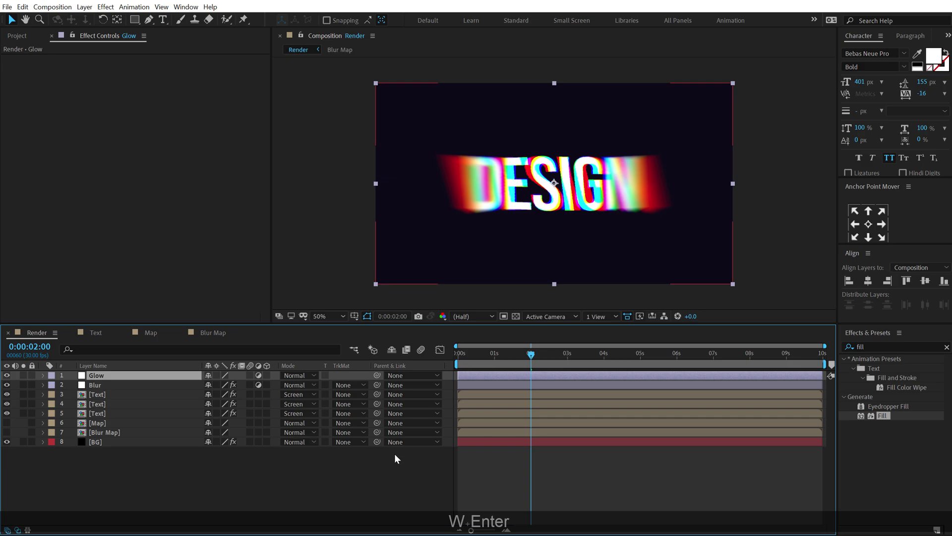
- Apply the Glow effect to the Glow adjustment layer
click(875, 347)
text(glow)
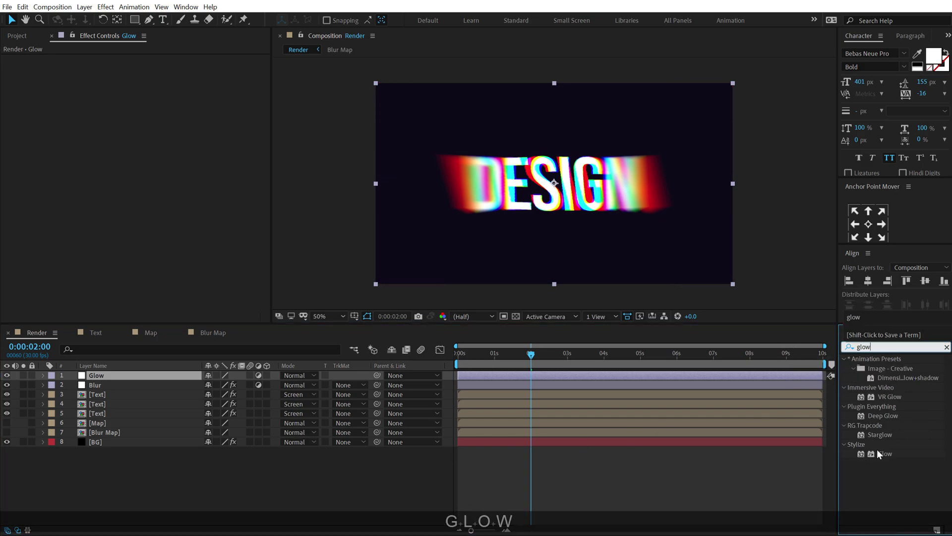
double_click(881, 452)
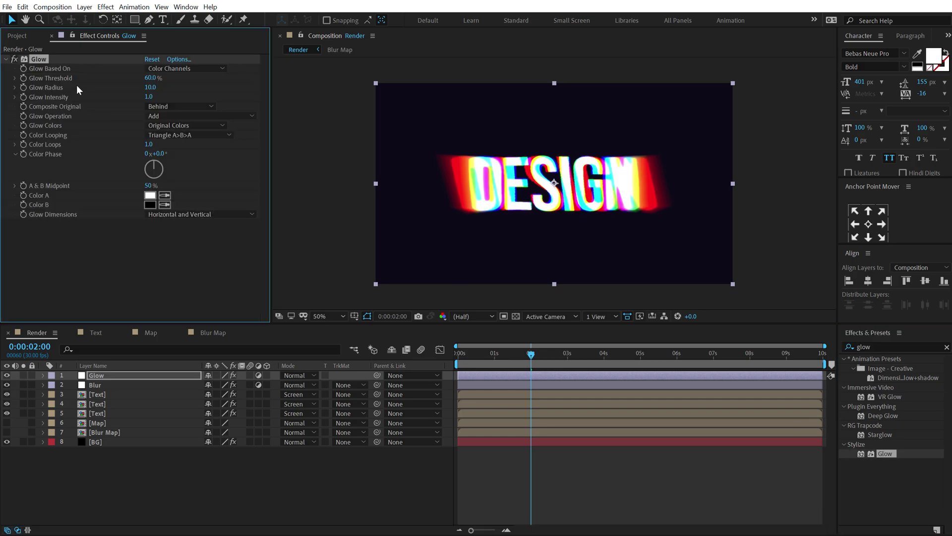
click(19, 36)
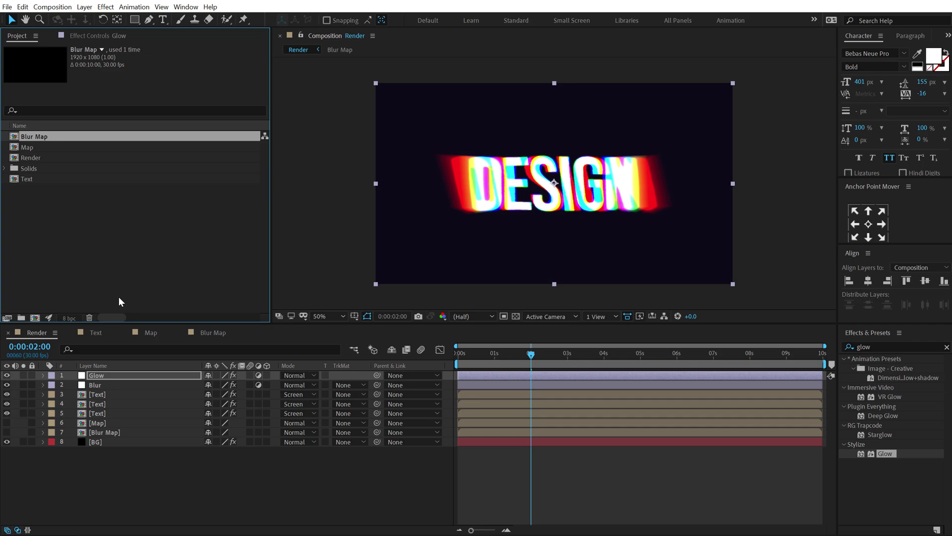
- Raise the project colour depth to 32 bpc and select the Glow layer
alt+click(69, 318)
alt+click(70, 319)
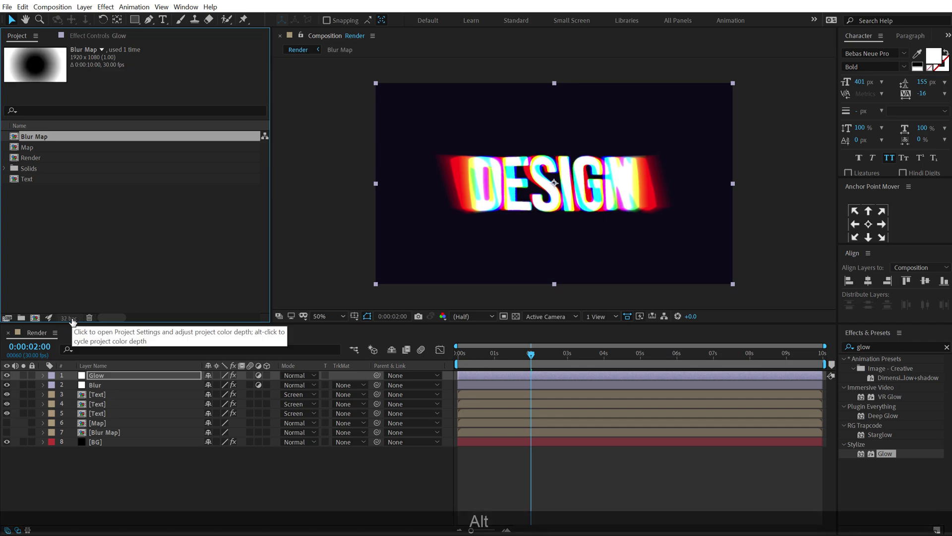
click(95, 376)
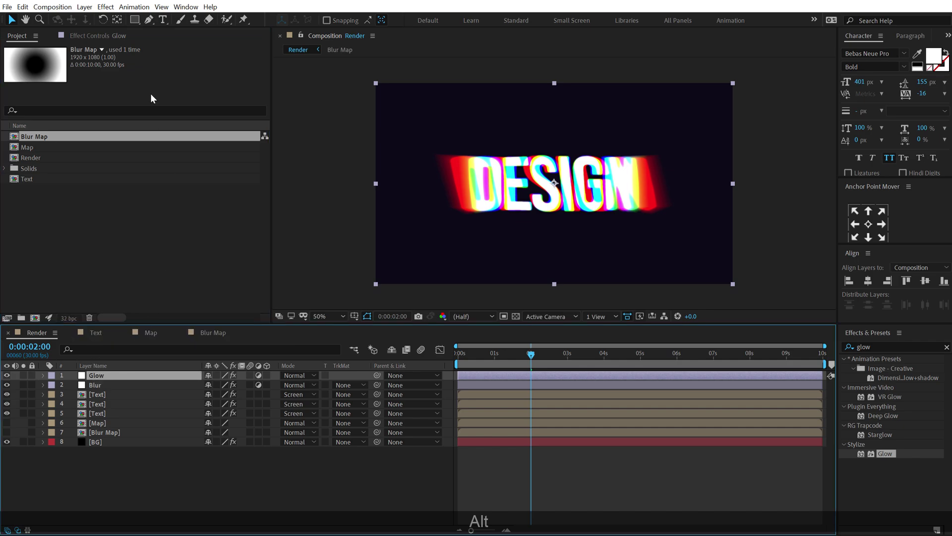
- Set Glow Threshold to 83.1%, Glow Radius to 80 and Glow Intensity to 0.2
click(117, 37)
drag(152, 78, 191, 88)
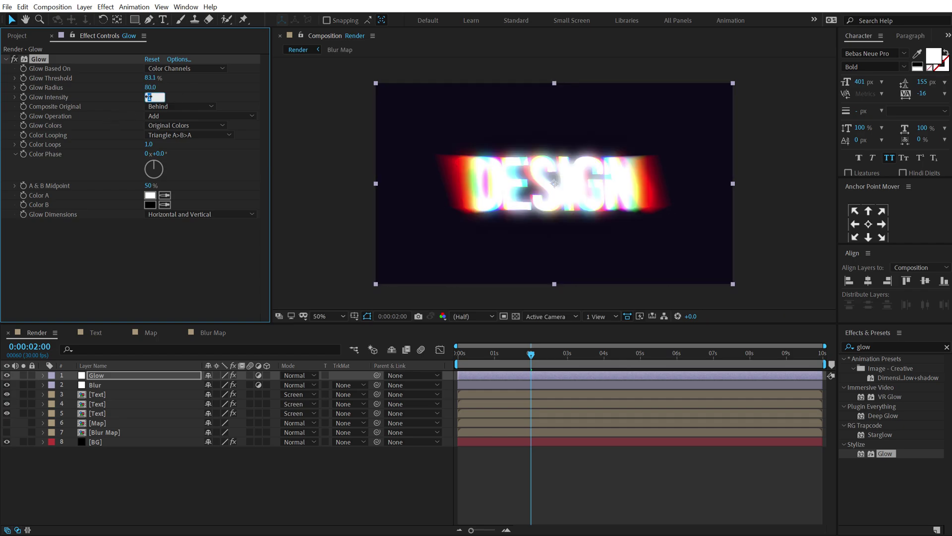
text(.2)
key(Return)
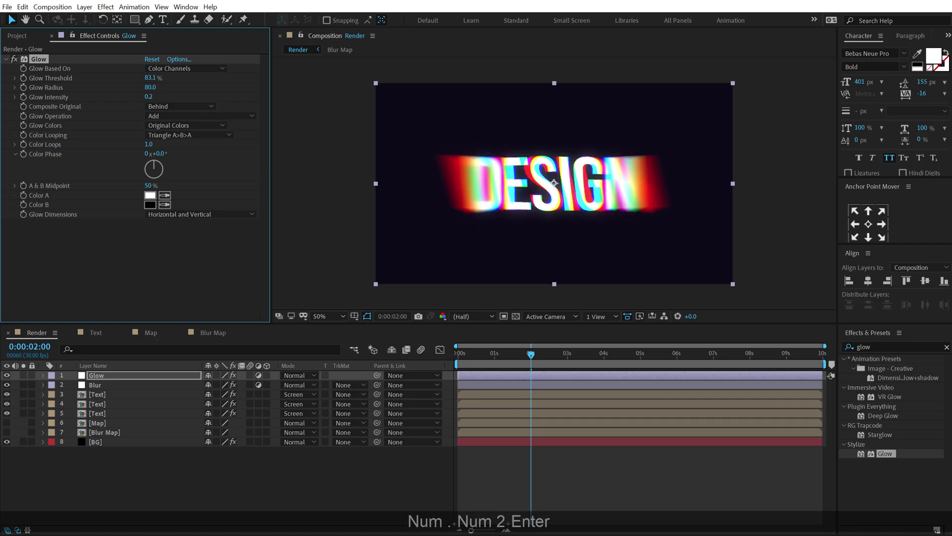
- Turn the Glow layer's visibility back on and reselect the layer
click(219, 527)
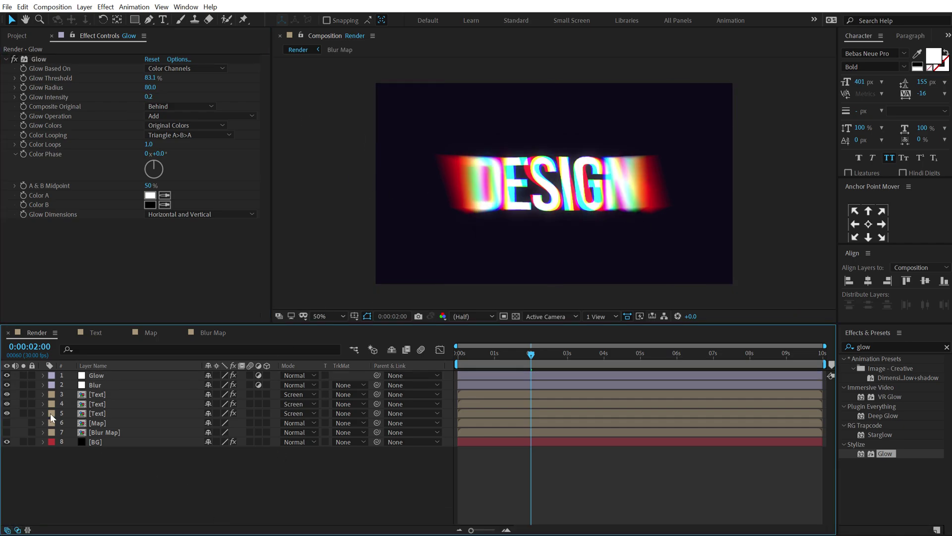
click(7, 373)
click(145, 374)
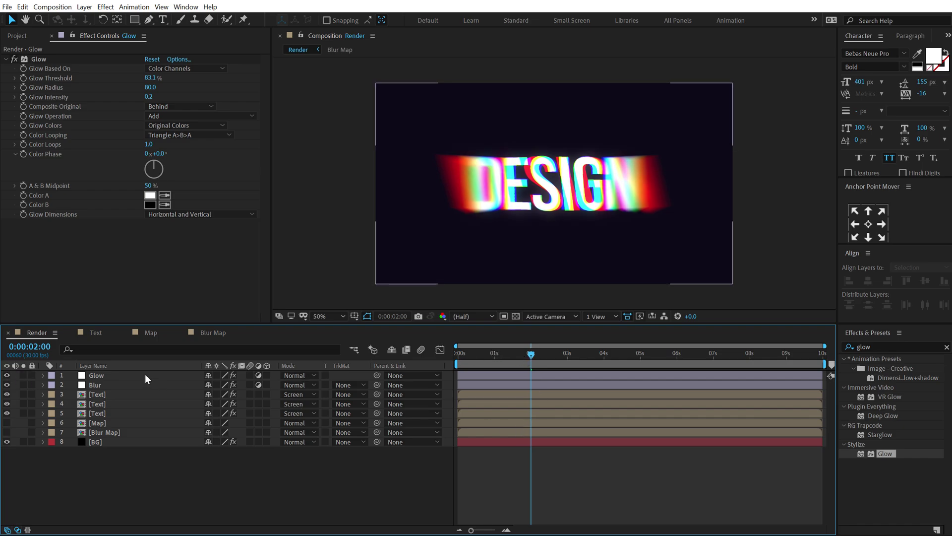
click(875, 346)
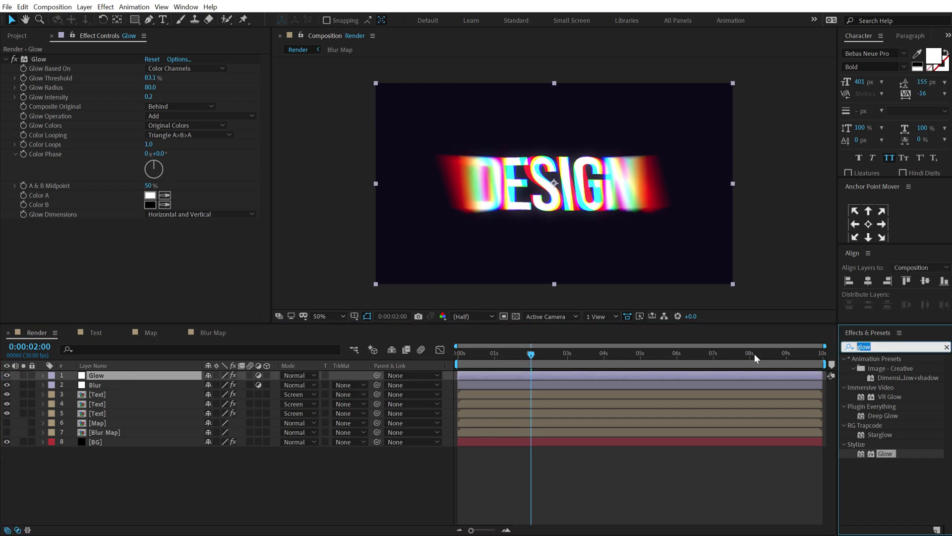
- Add a Noise effect with 3% Amount of Noise to the Glow layer
text(n)
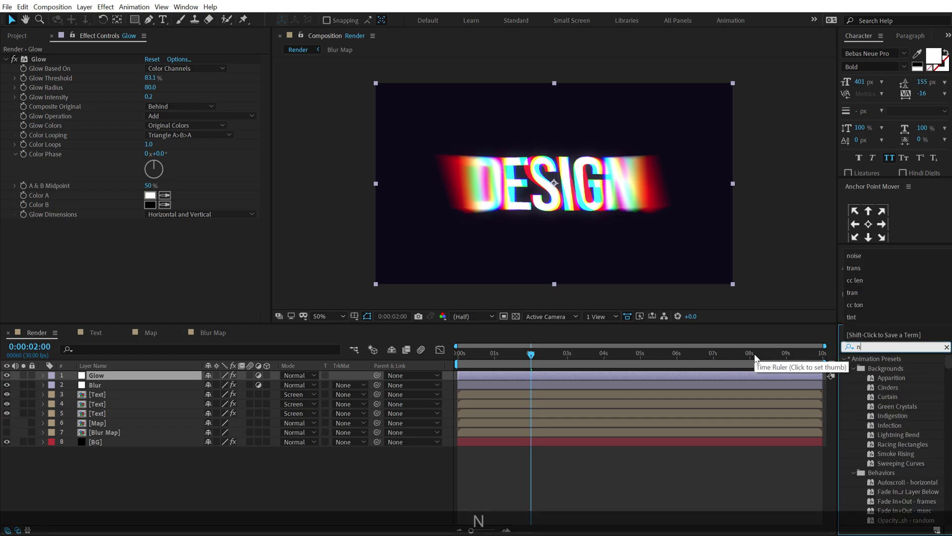
text(oise)
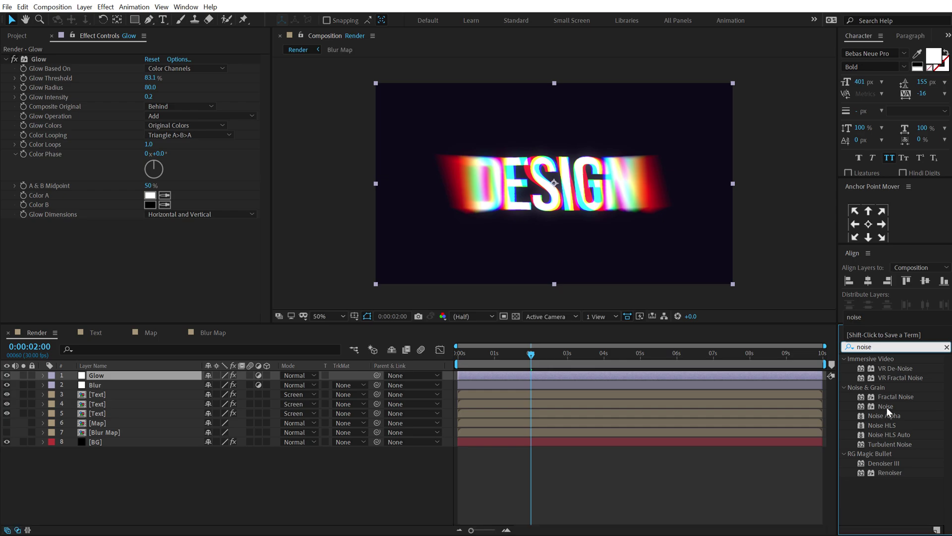
drag(886, 407, 211, 255)
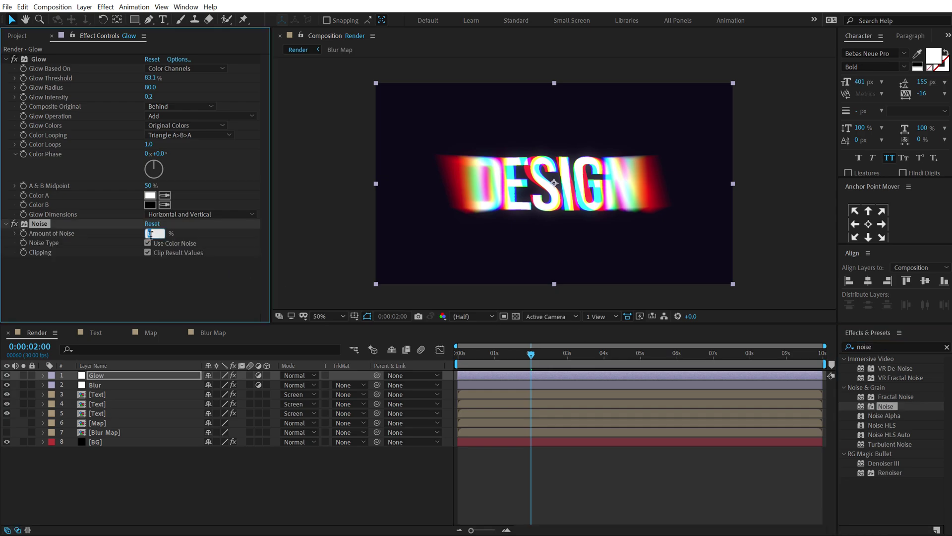
key(Return)
click(219, 271)
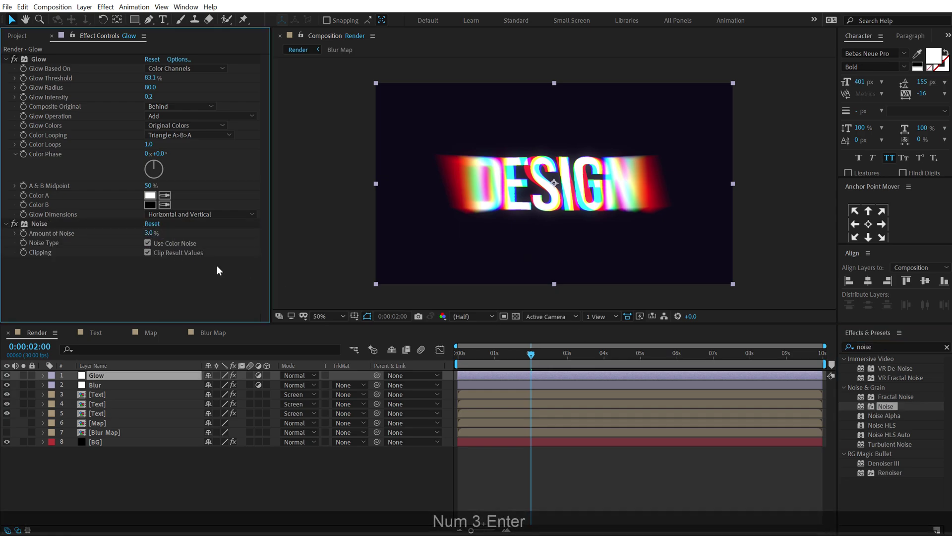
- End the work area at 3 seconds and preview the animation
key(slash)
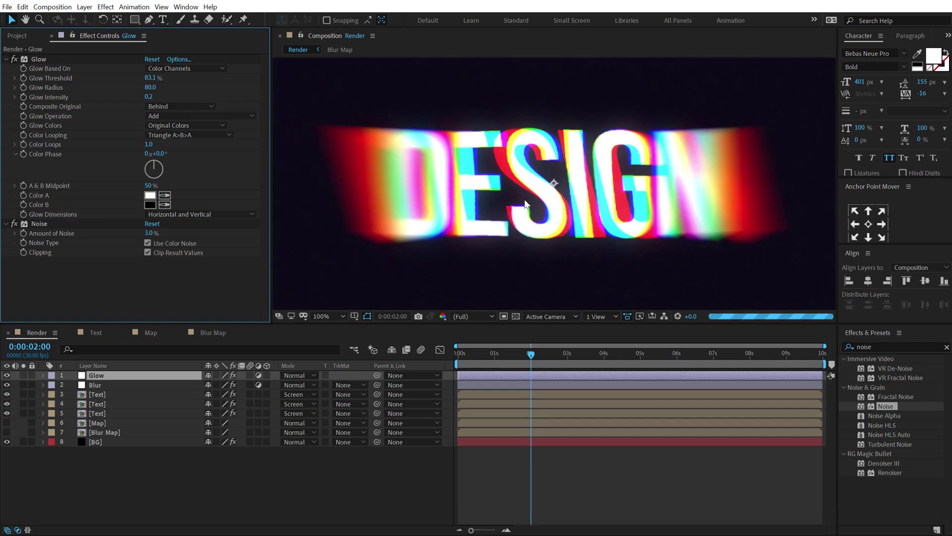
key(comma)
key(comma)
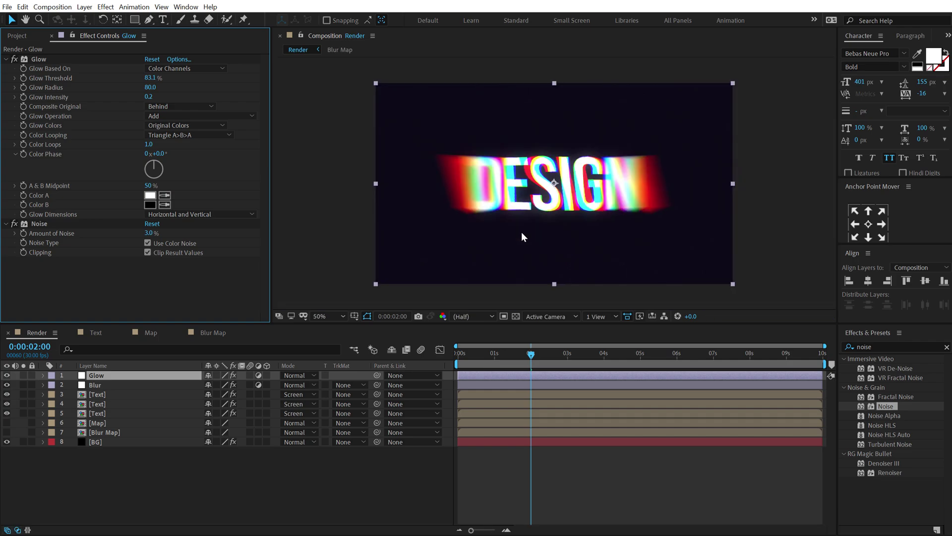
click(567, 358)
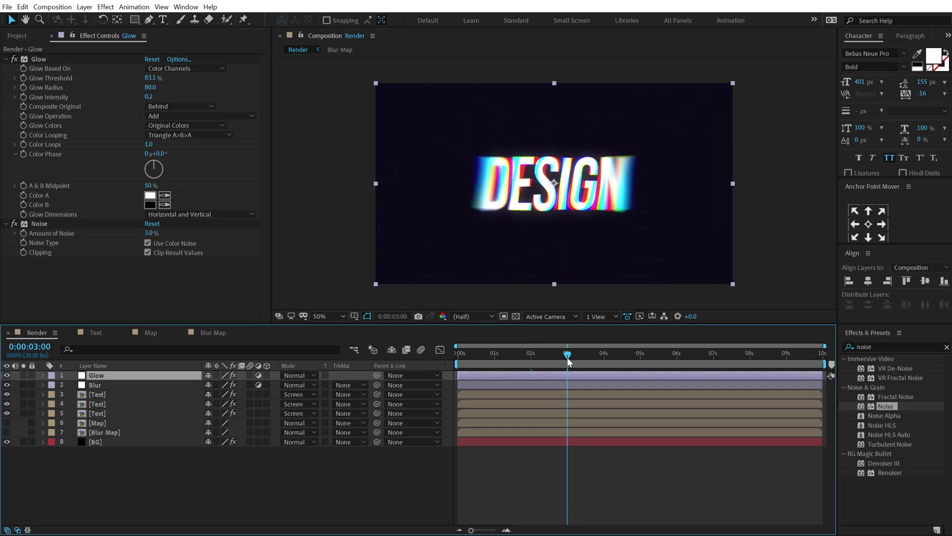
key(n)
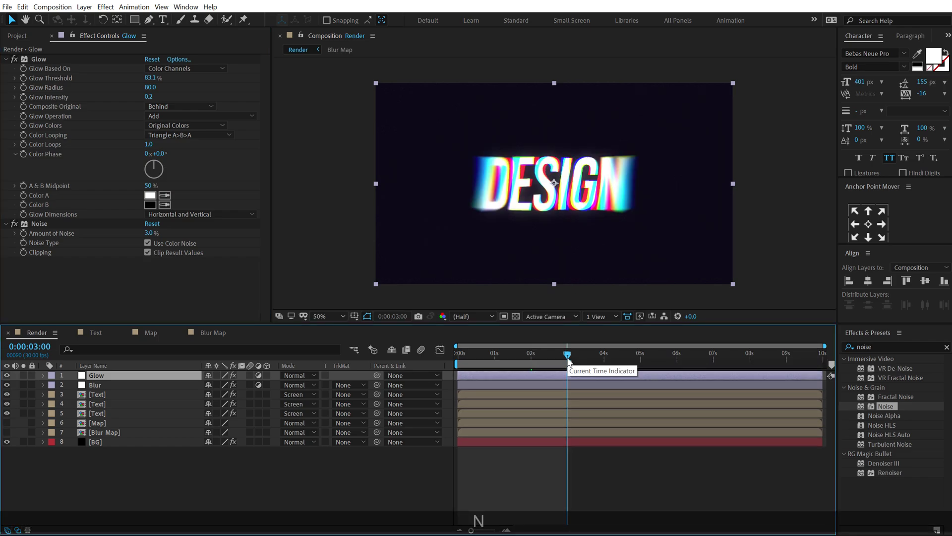
key(space)
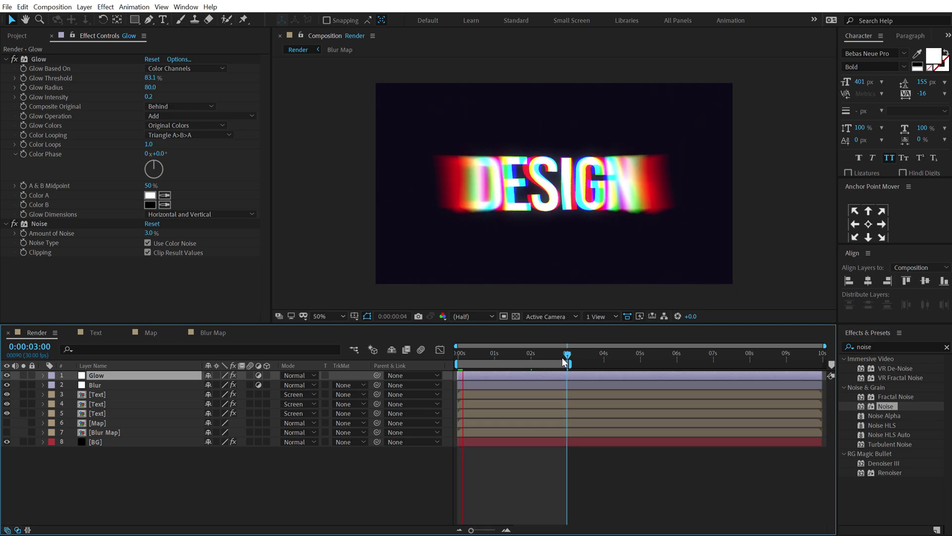